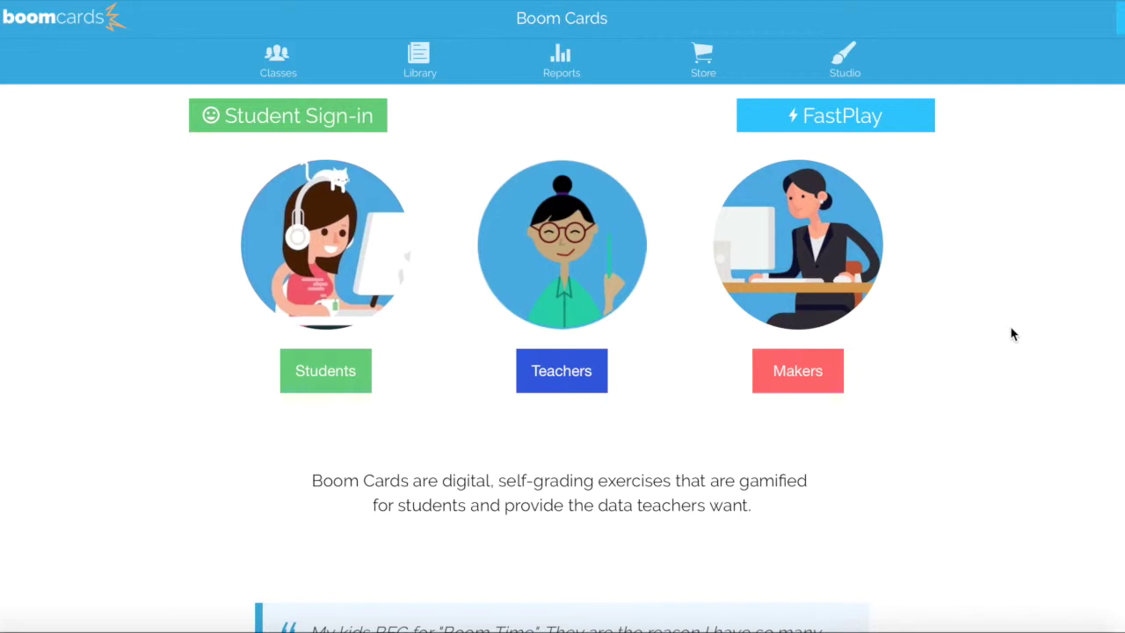
Open Reports and select the Place Value with Decimals deck from the 5th Grade NBT folder
click(576, 66)
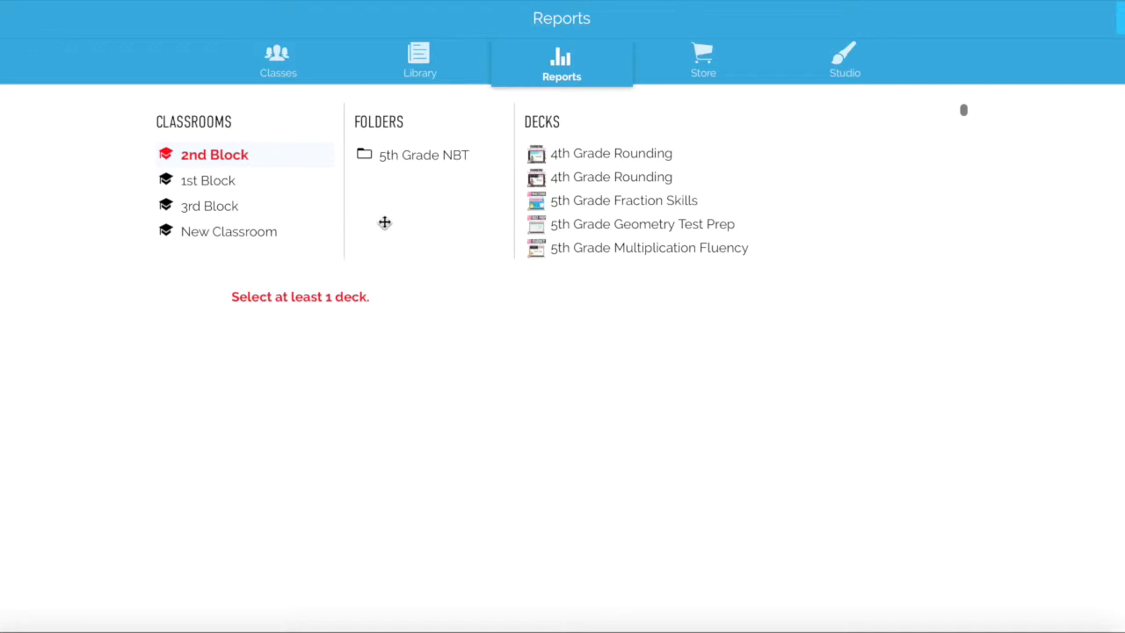
scroll(609, 200, down, 5)
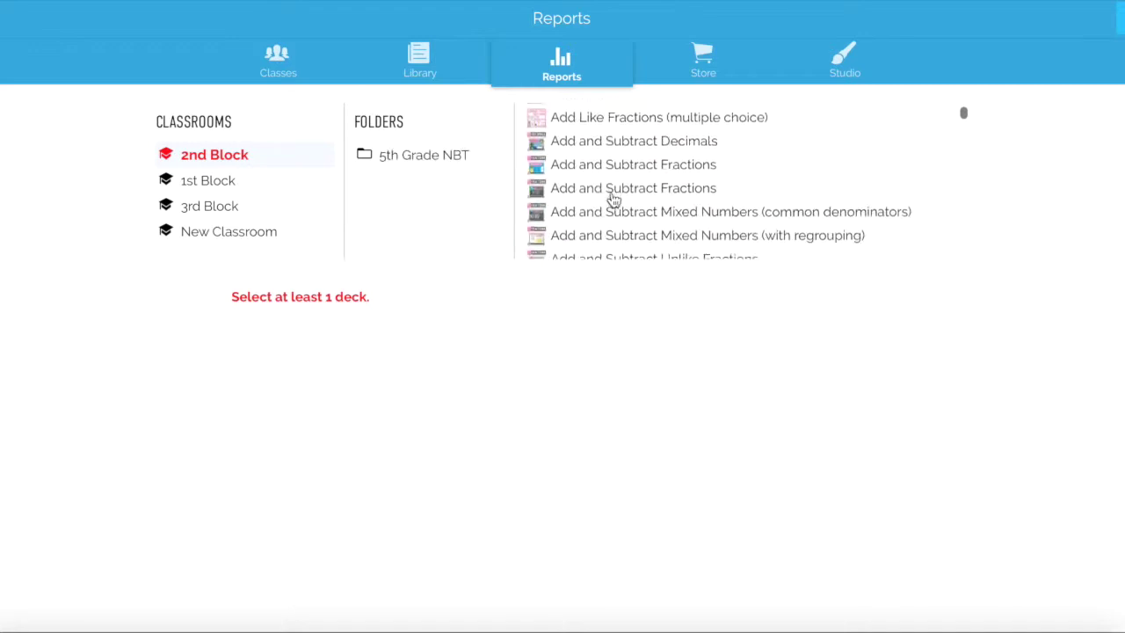
scroll(612, 201, down, 5)
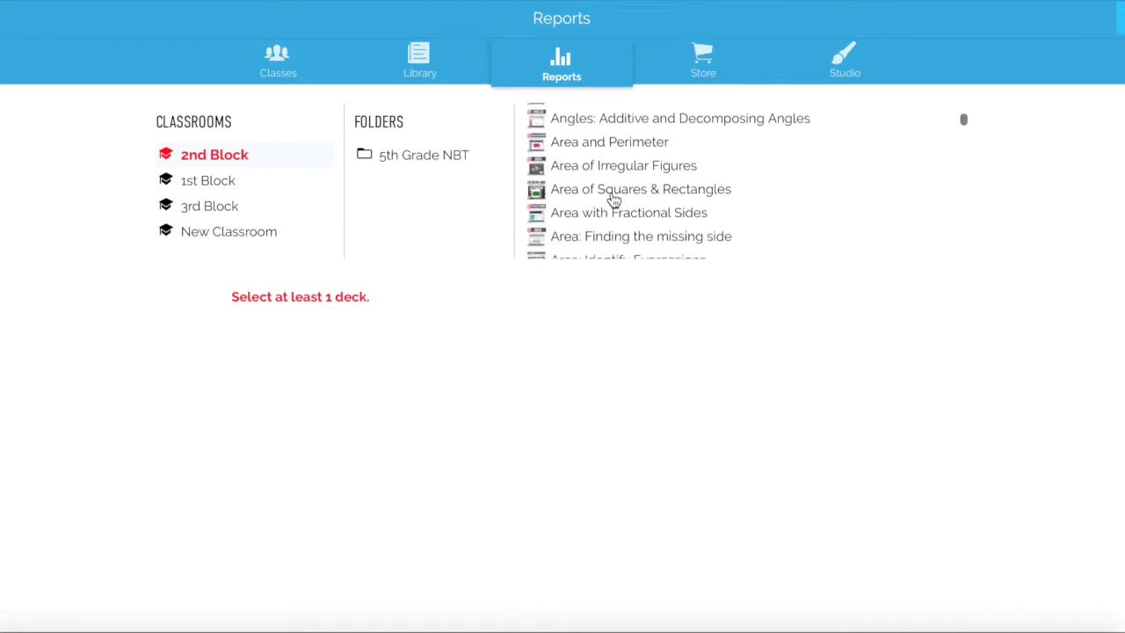
scroll(612, 201, up, 10)
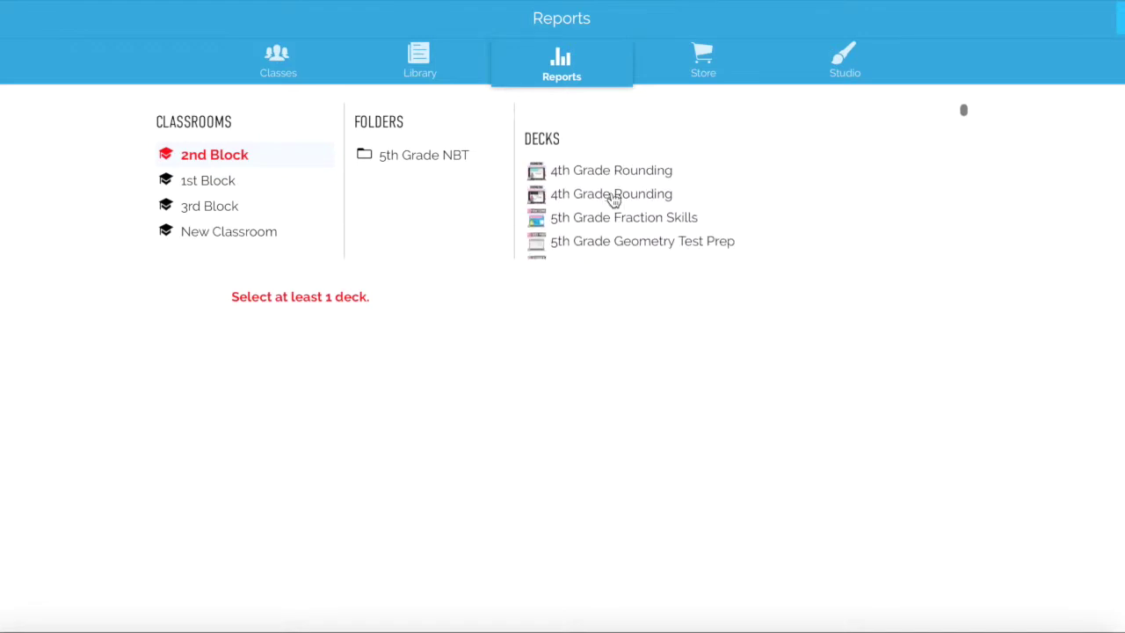
click(401, 158)
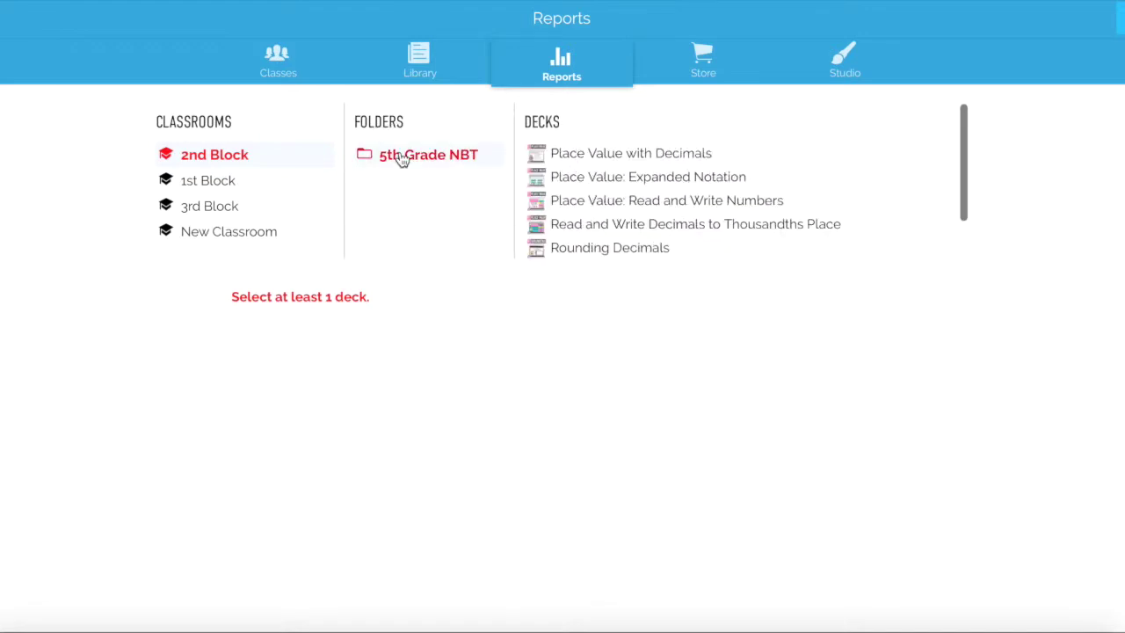
click(590, 155)
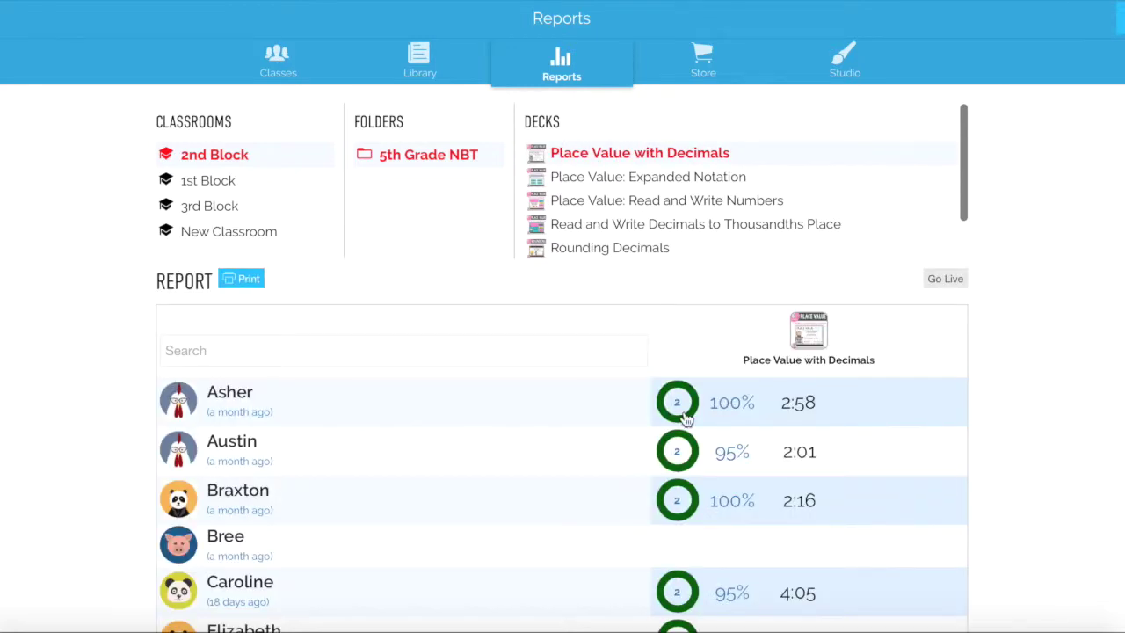
Review every student's score and time, then open the results for the 65%, 4:35 student
scroll(686, 419, down, 3)
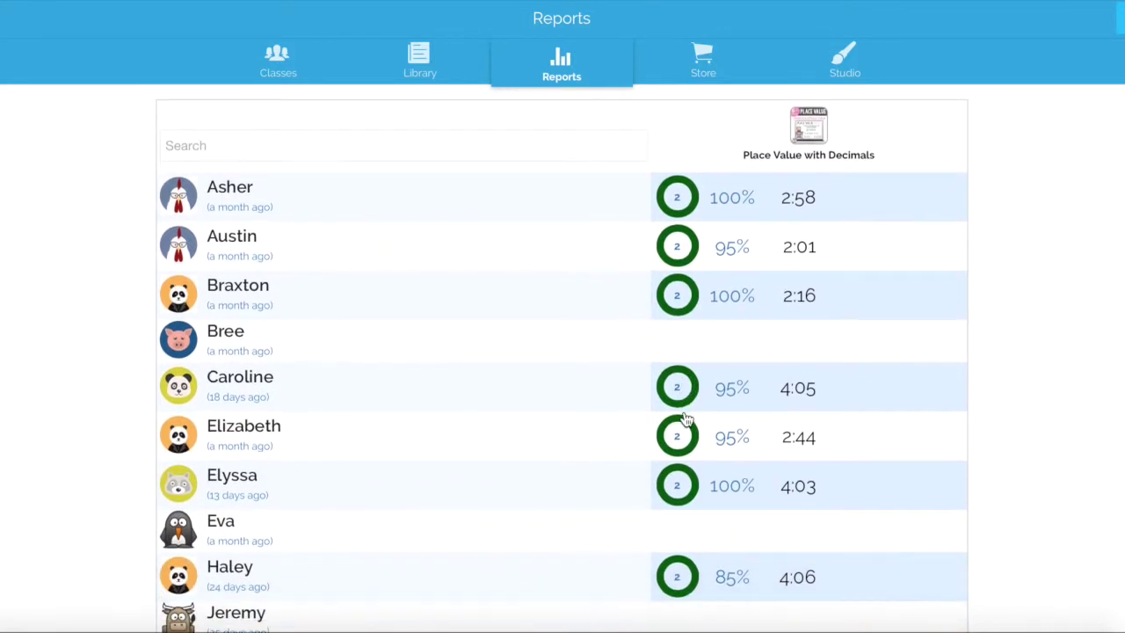
scroll(685, 419, down, 4)
scroll(685, 419, down, 5)
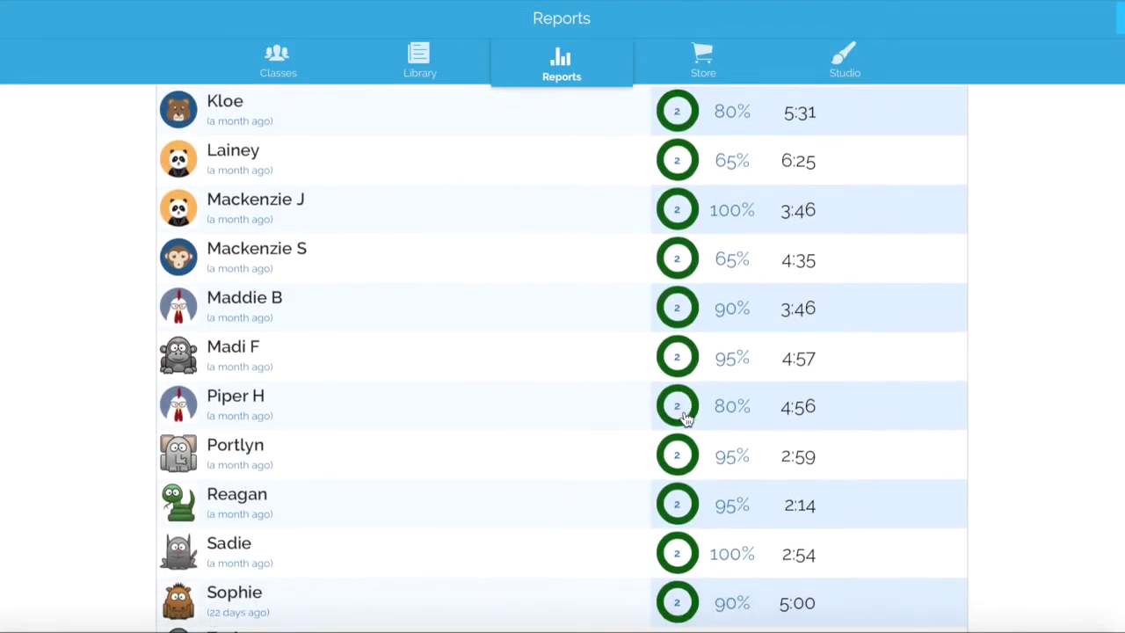
scroll(685, 419, down, 1)
scroll(686, 419, up, 3)
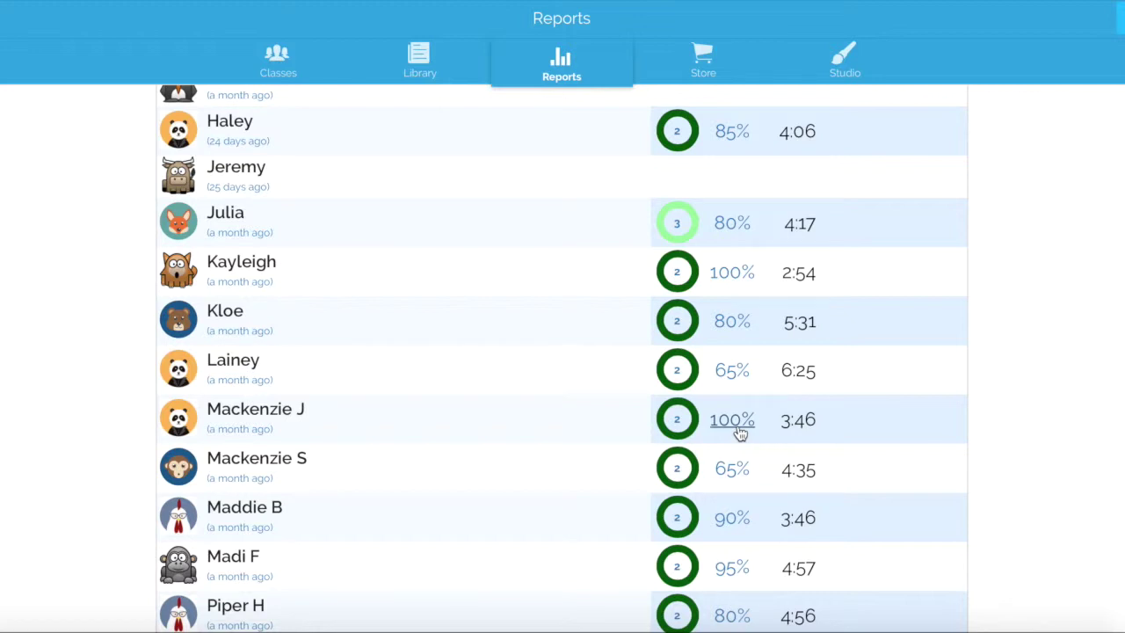
click(679, 469)
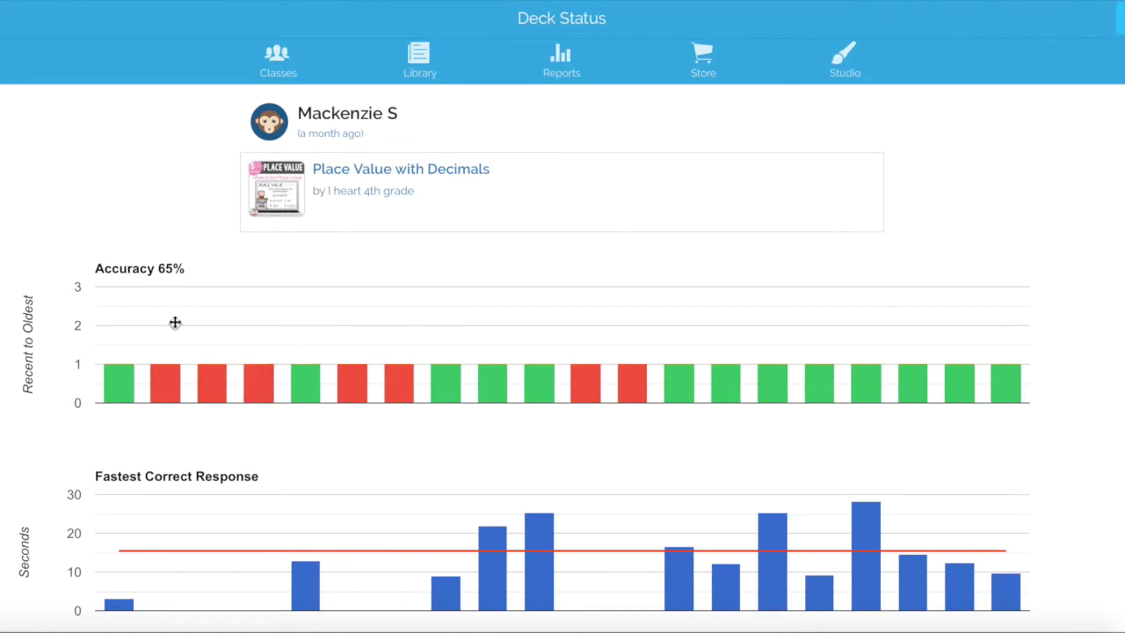
Review the student's answers on two missed place value cards from the red Accuracy bars
click(170, 391)
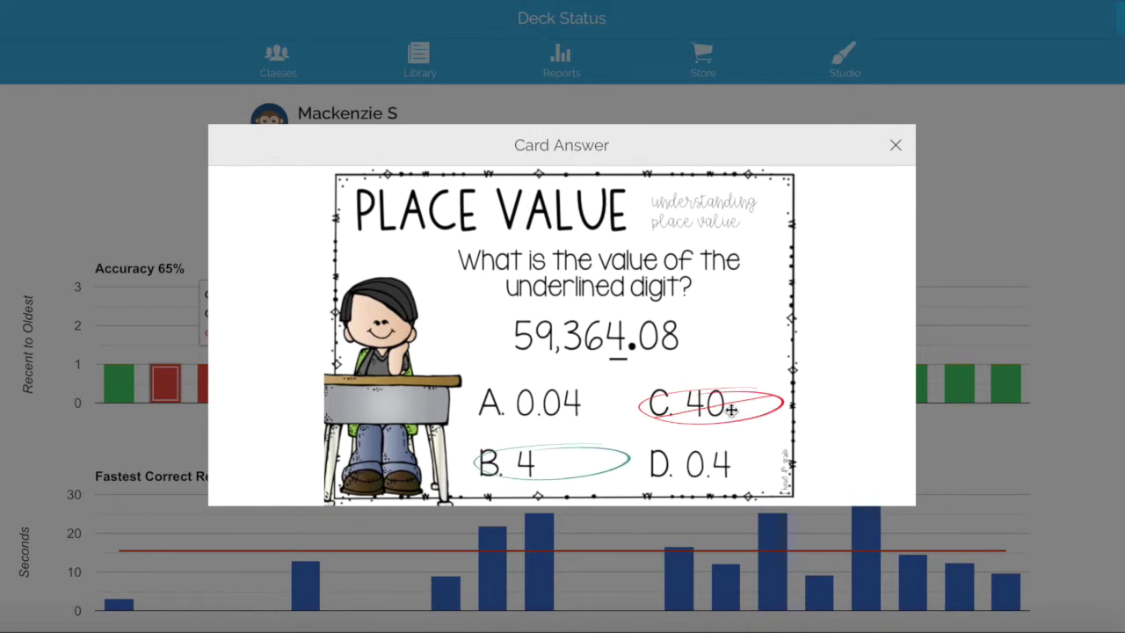
click(895, 145)
click(210, 391)
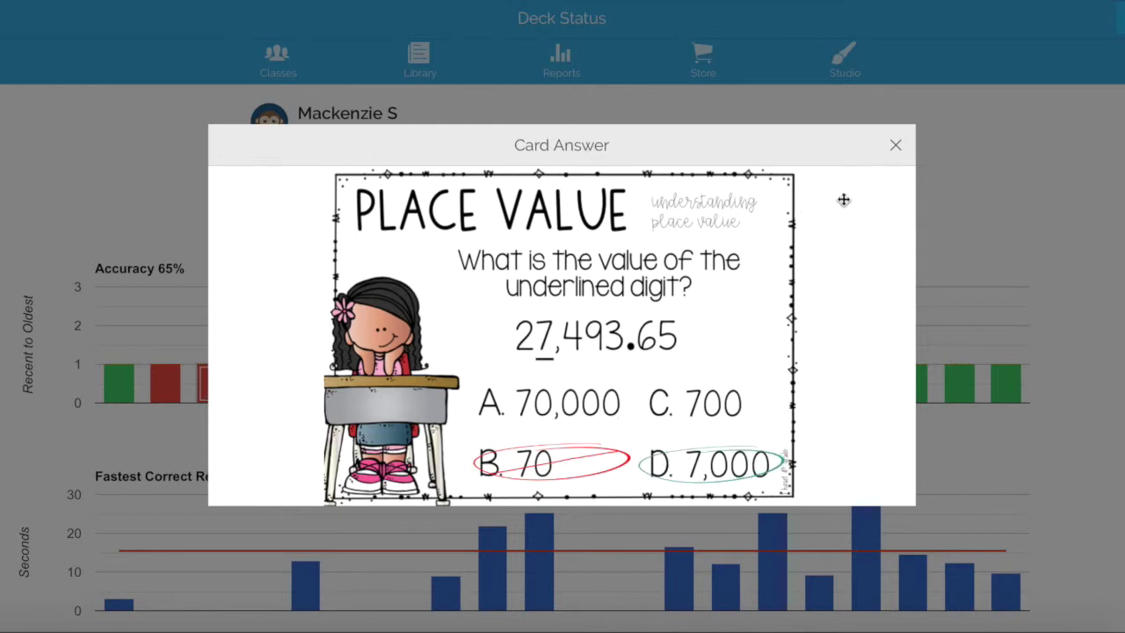
click(895, 146)
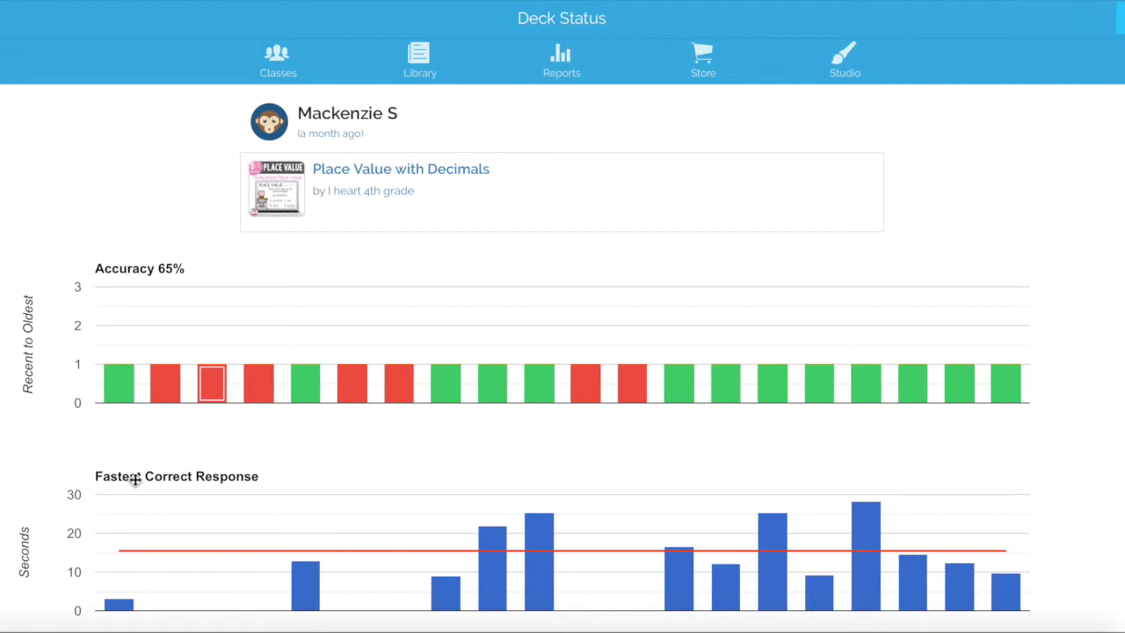
Check response times, review a third missed card, and return to the class report
mouse_move(299, 576)
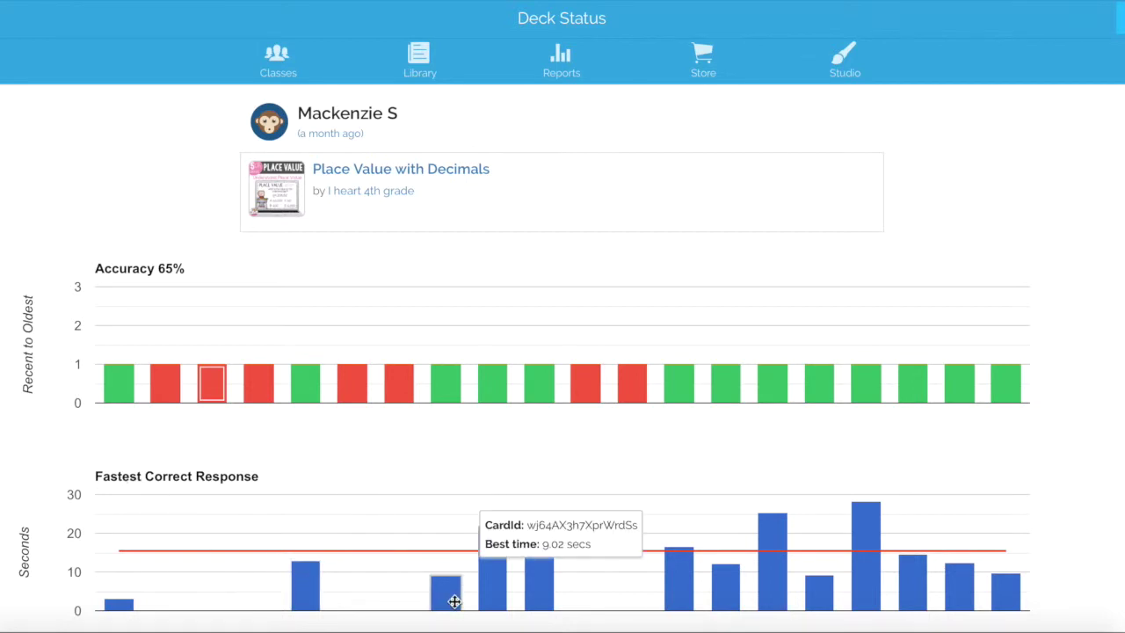
mouse_move(526, 599)
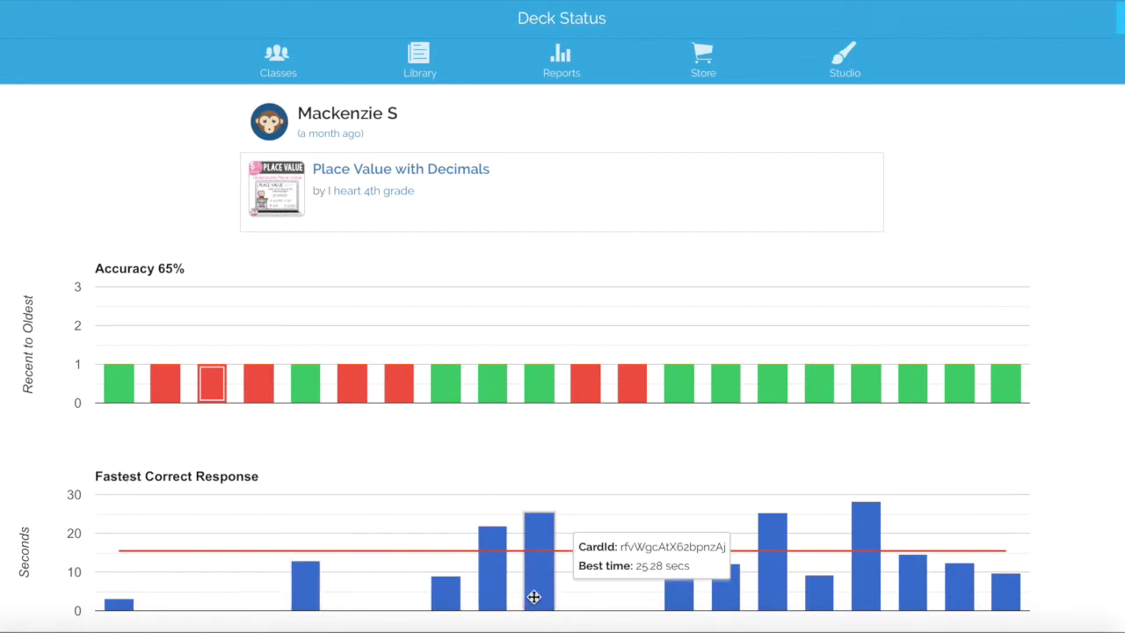
click(593, 378)
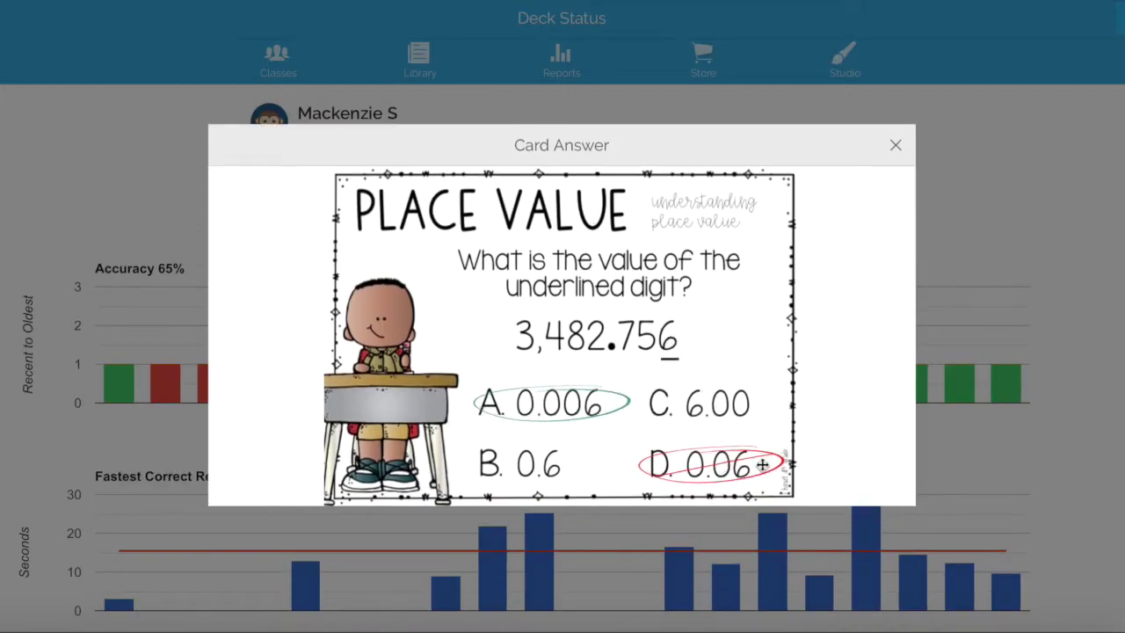
click(895, 146)
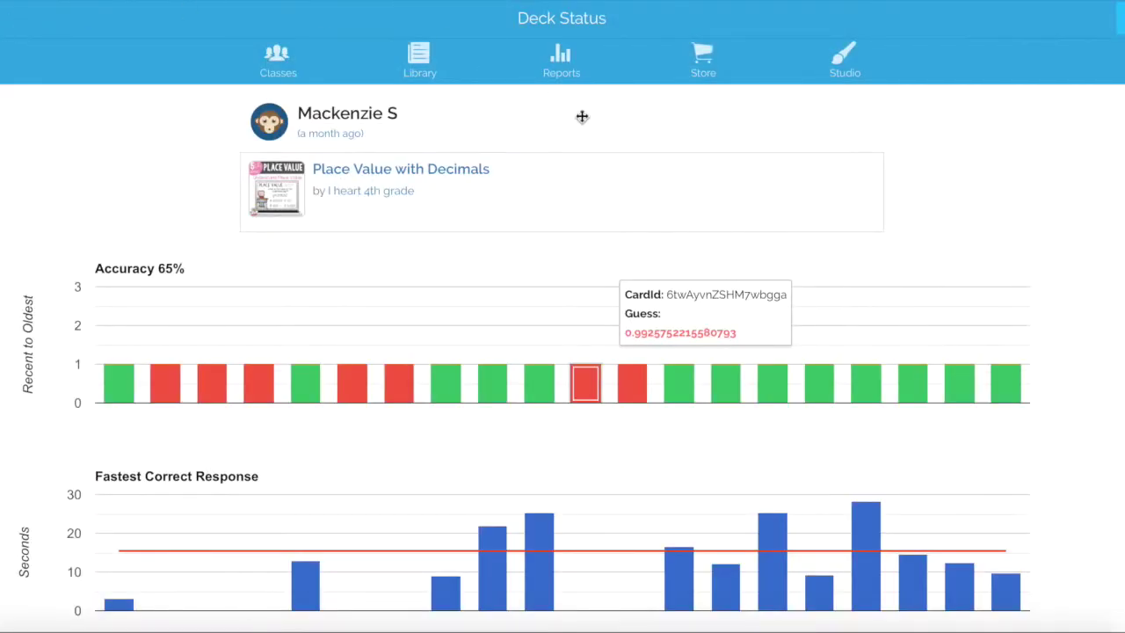
key(Escape)
scroll(808, 360, down, 10)
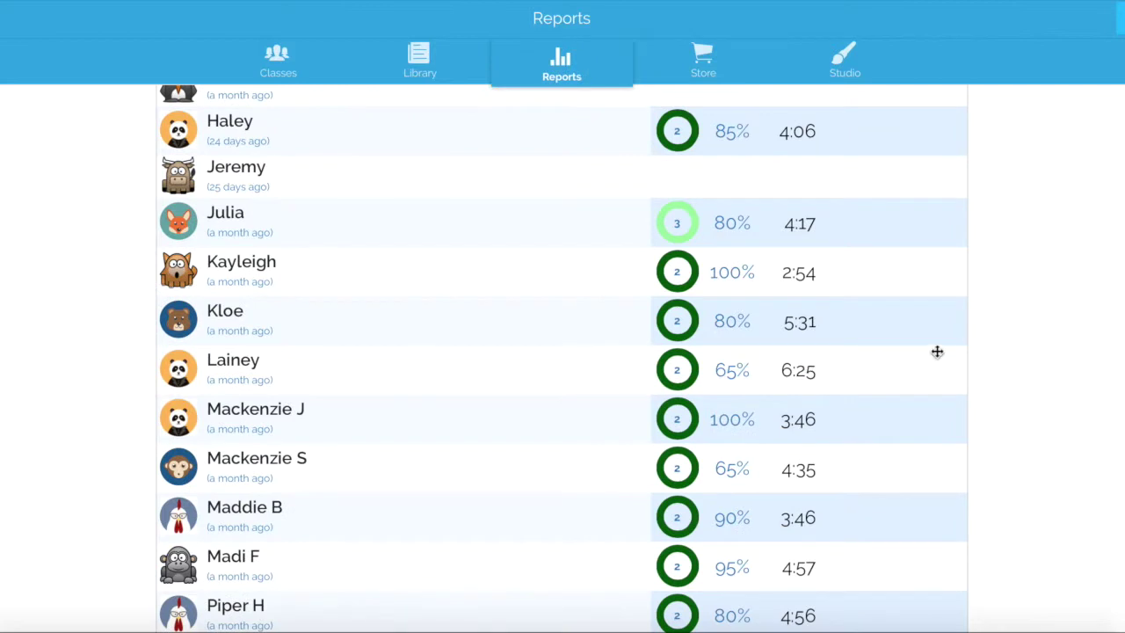
scroll(949, 351, up, 10)
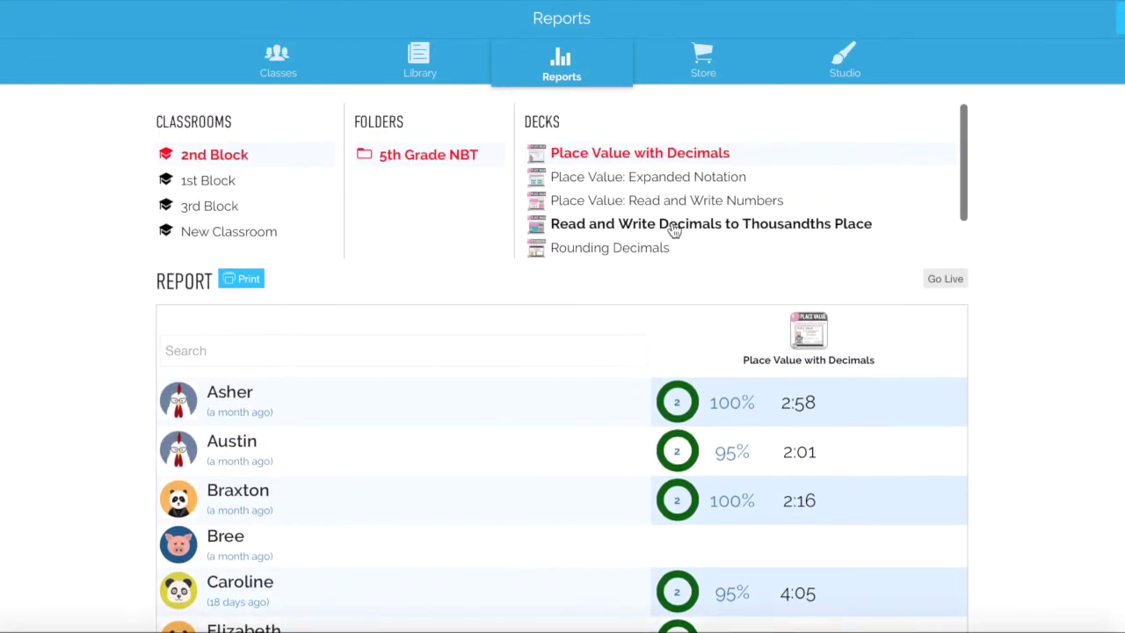
Add Rounding Decimals and Read and Write Decimals to Thousandths Place to the class report and compare results
click(625, 249)
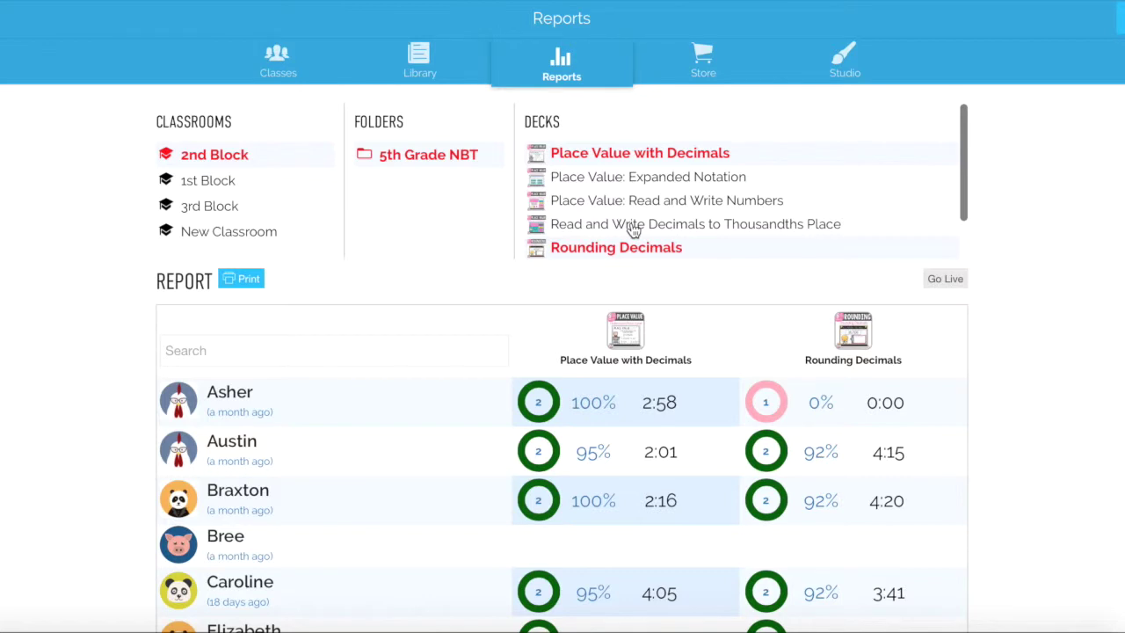
click(632, 225)
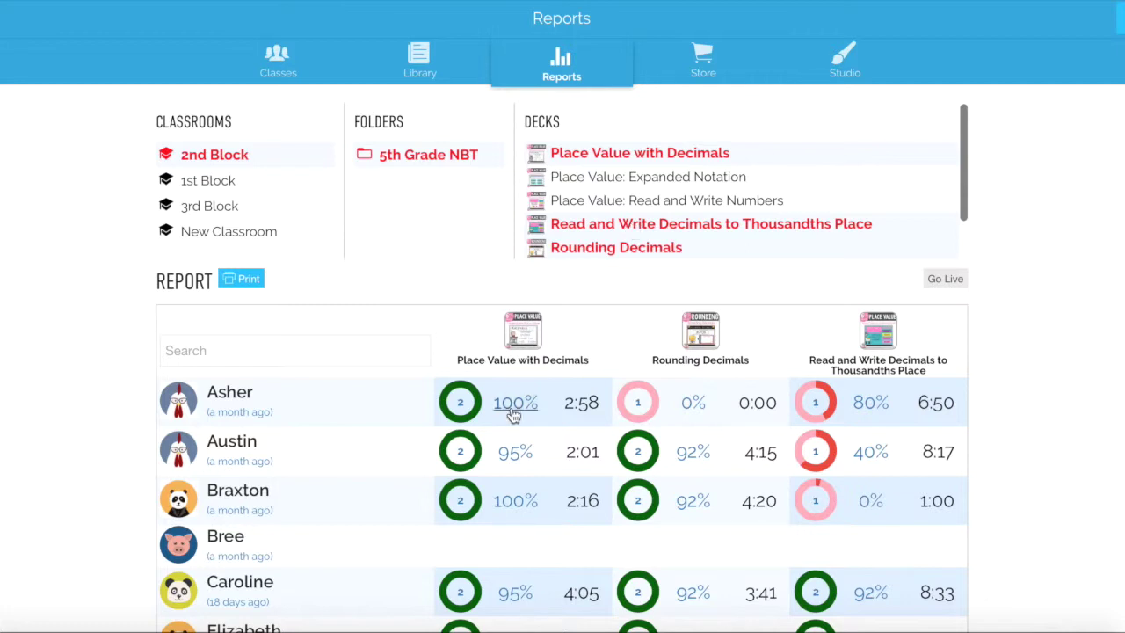
scroll(514, 415, down, 5)
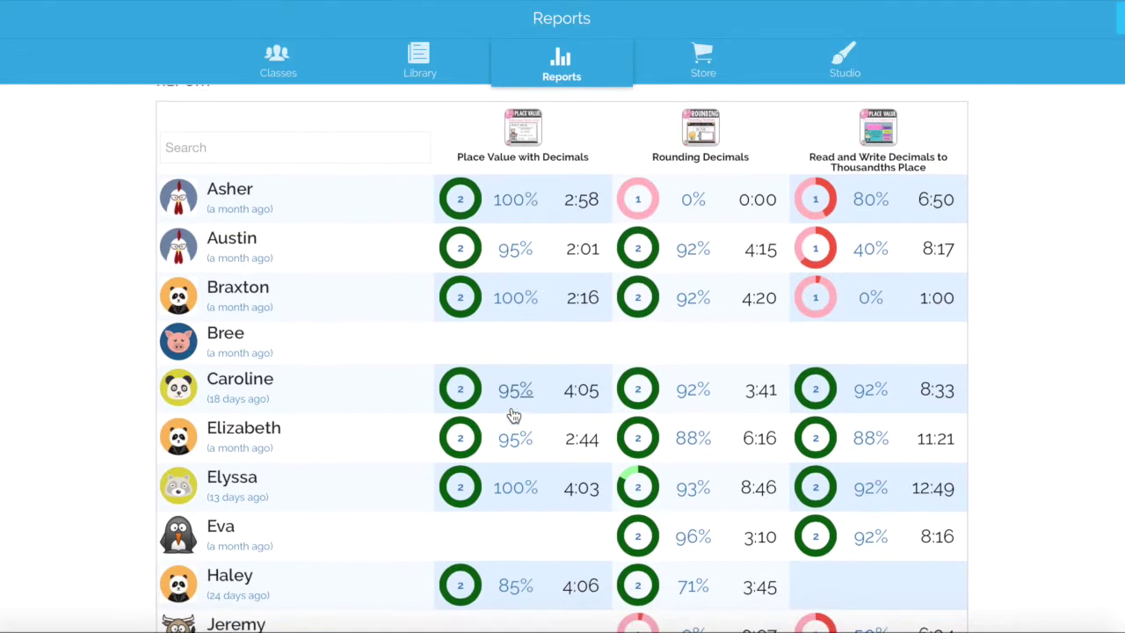
scroll(514, 415, down, 2)
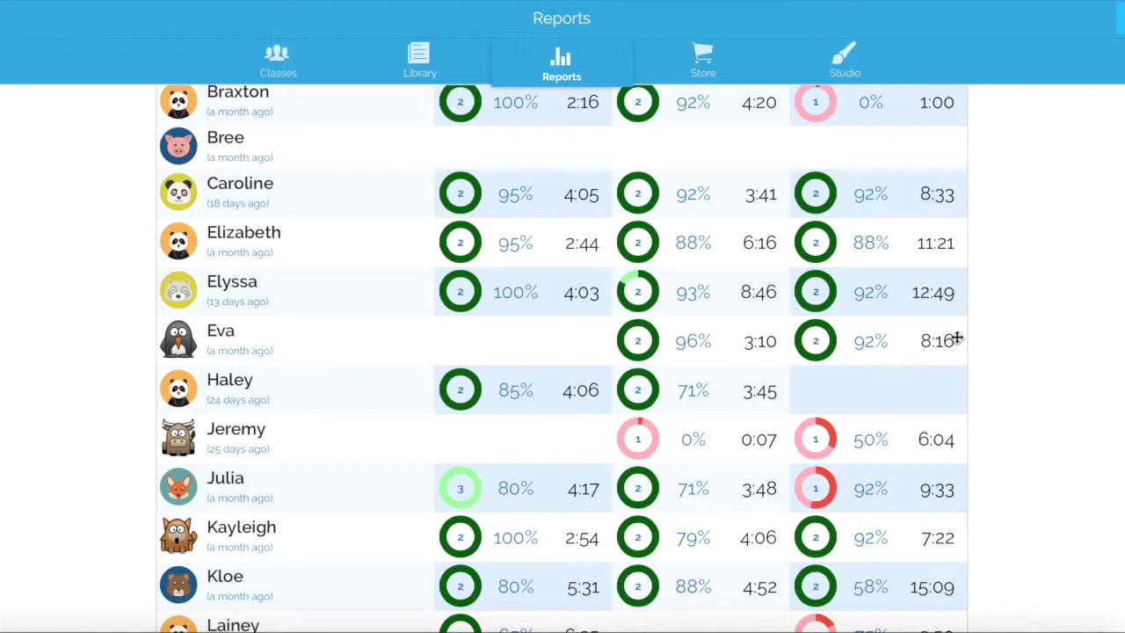
scroll(957, 338, up, 4)
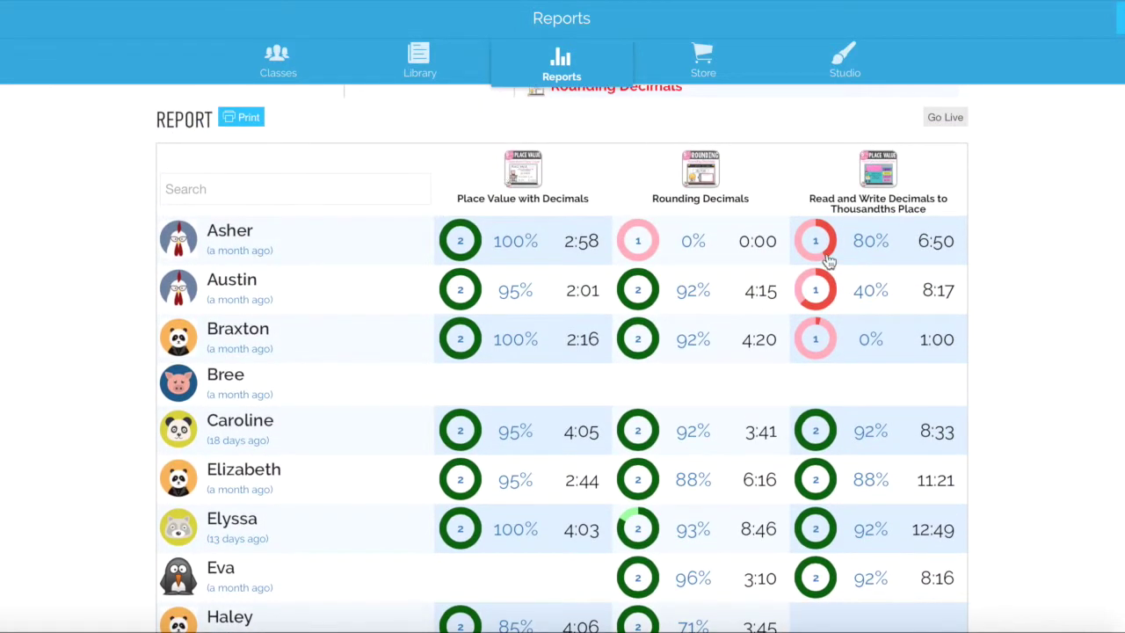
scroll(824, 258, down, 1)
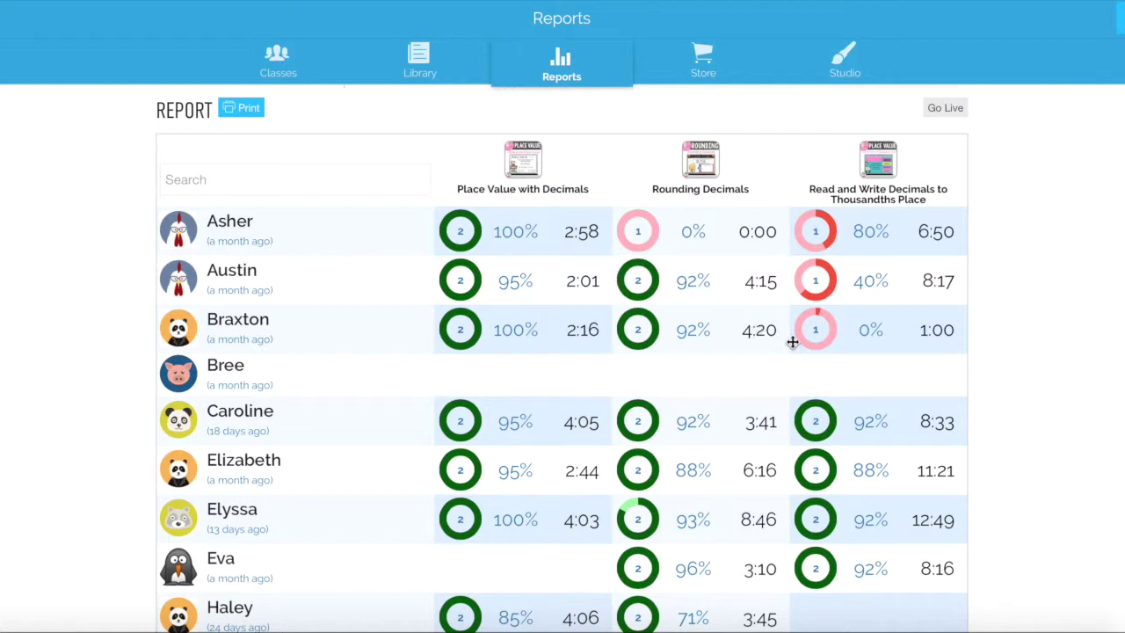
Delete the 40% student's Read and Write Decimals log entry, then go back and open the Library
click(816, 281)
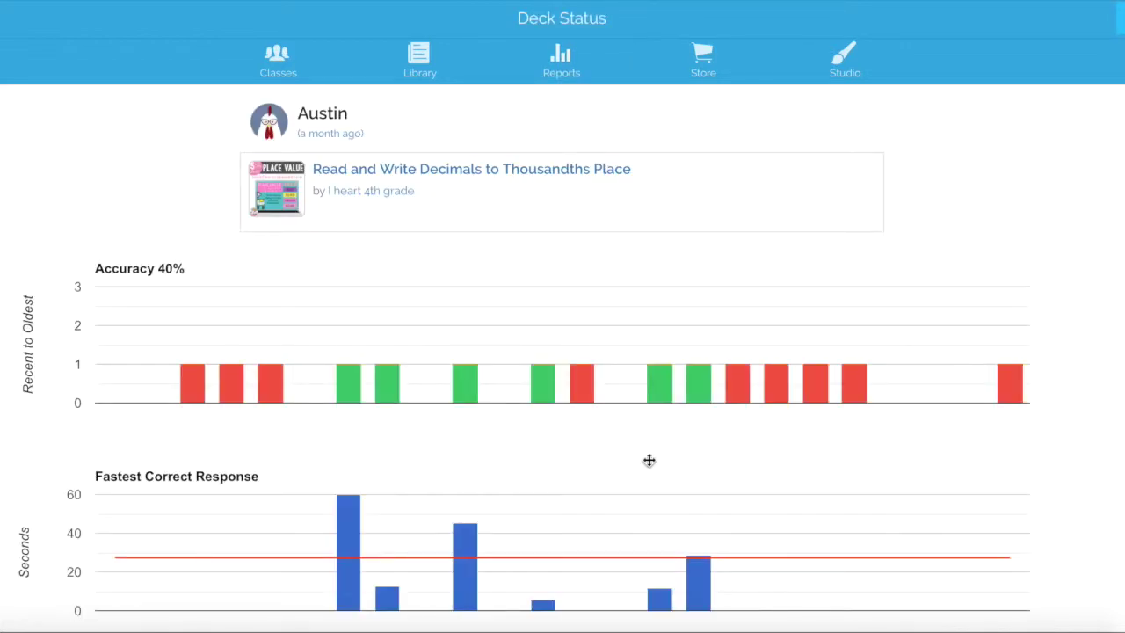
scroll(648, 459, down, 3)
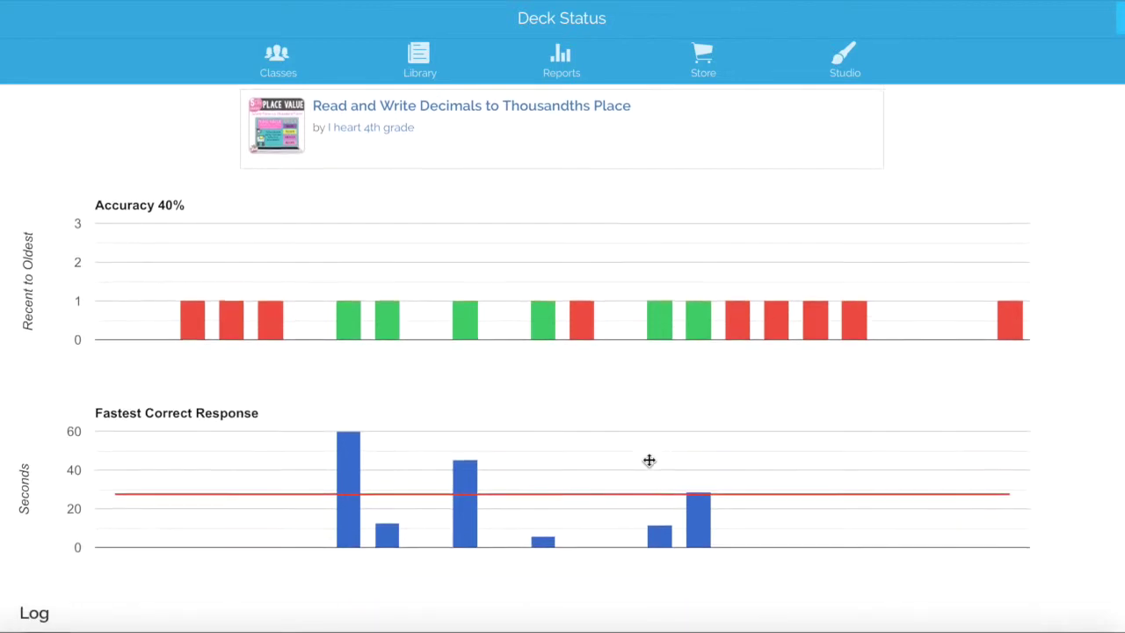
mouse_move(649, 459)
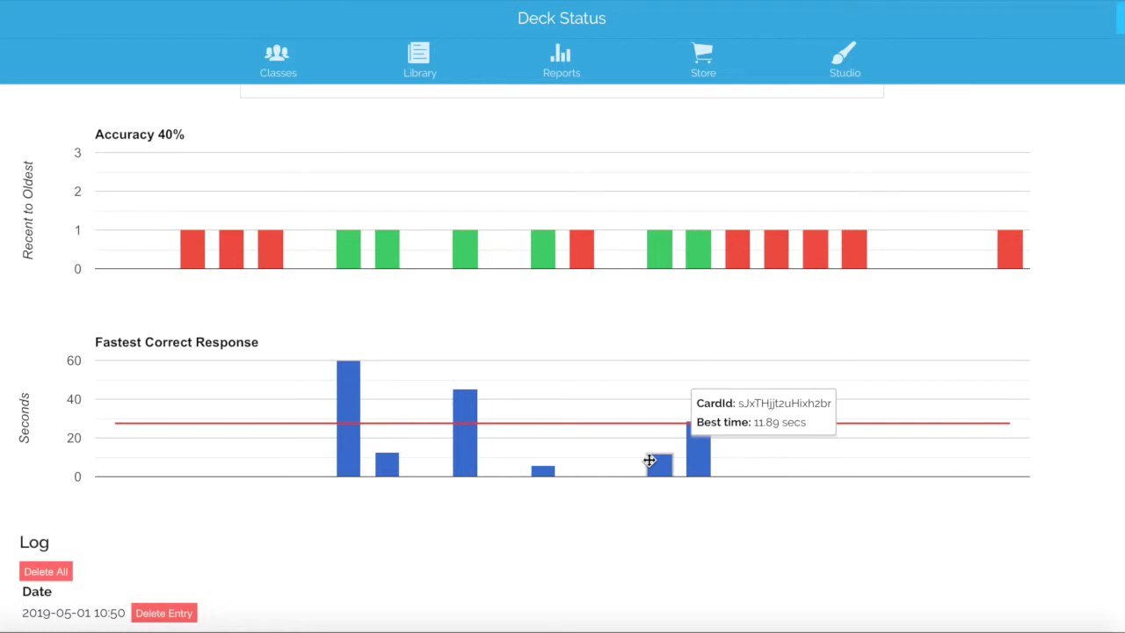
click(163, 614)
click(678, 350)
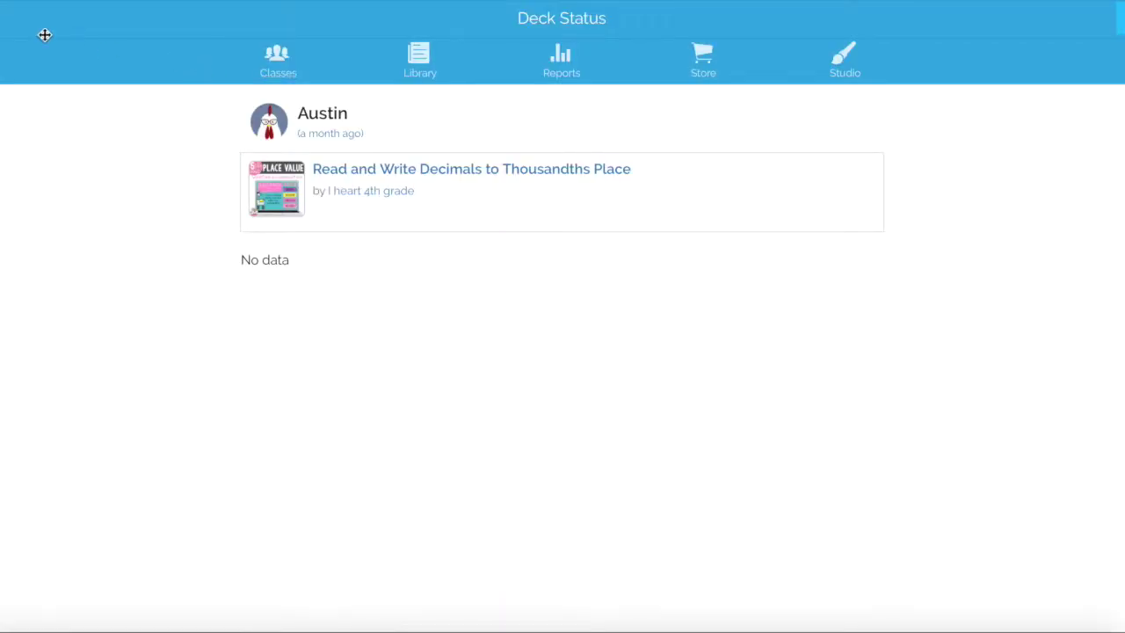
key(alt+Left)
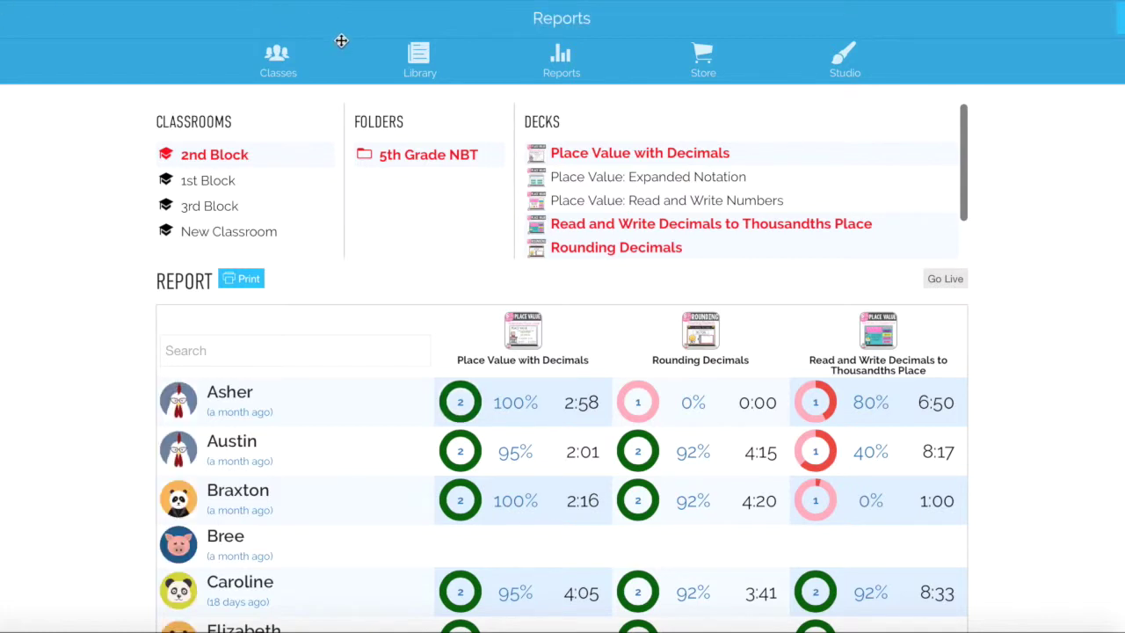
click(418, 59)
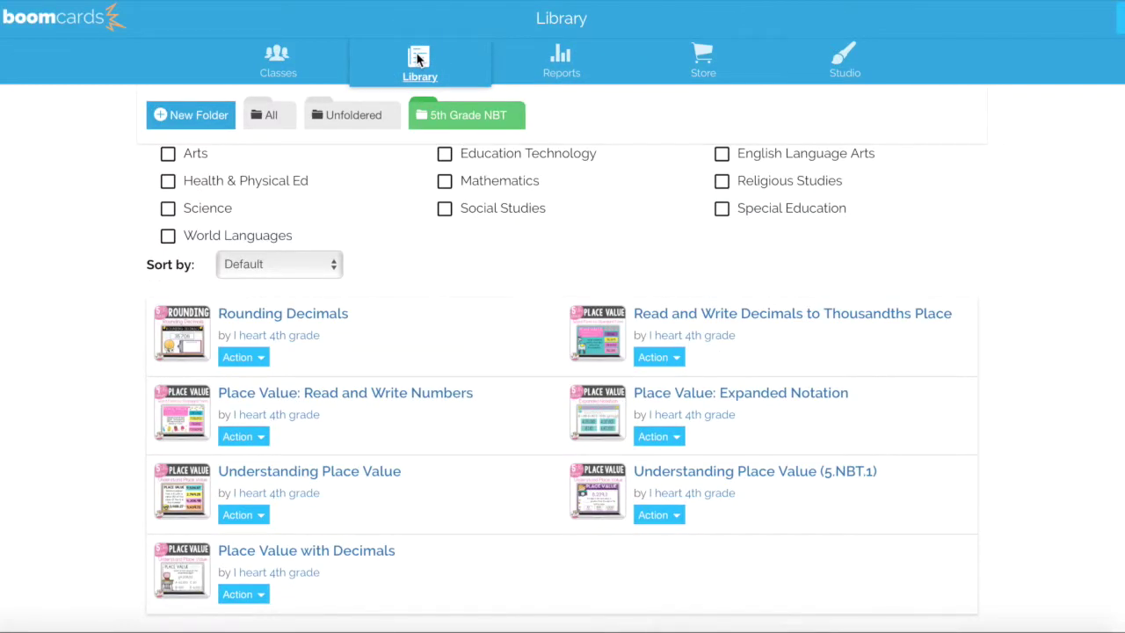
Filter the Library to 5th Grade NBT and view the Place Value with Decimals deck report
click(273, 120)
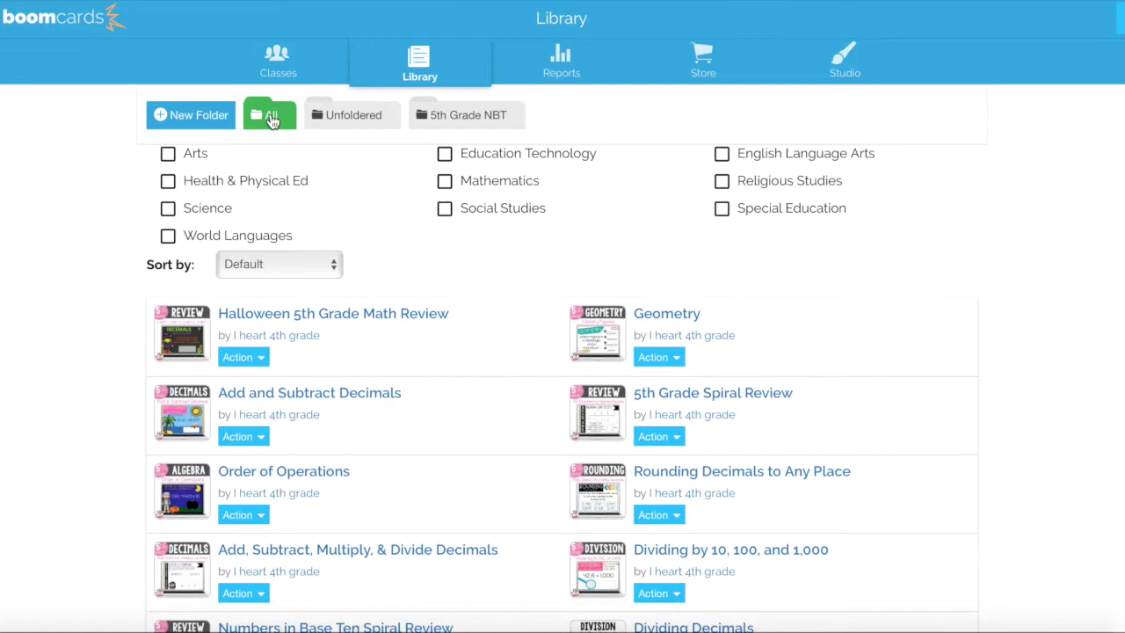
click(446, 118)
scroll(483, 459, down, 2)
scroll(483, 459, down, 1)
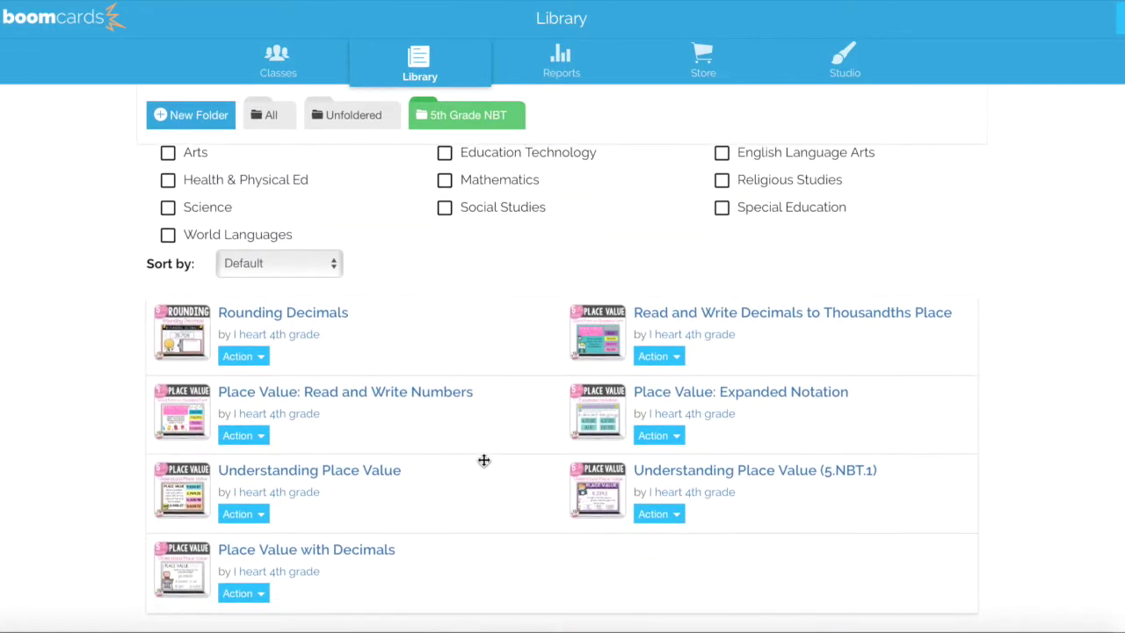
click(259, 596)
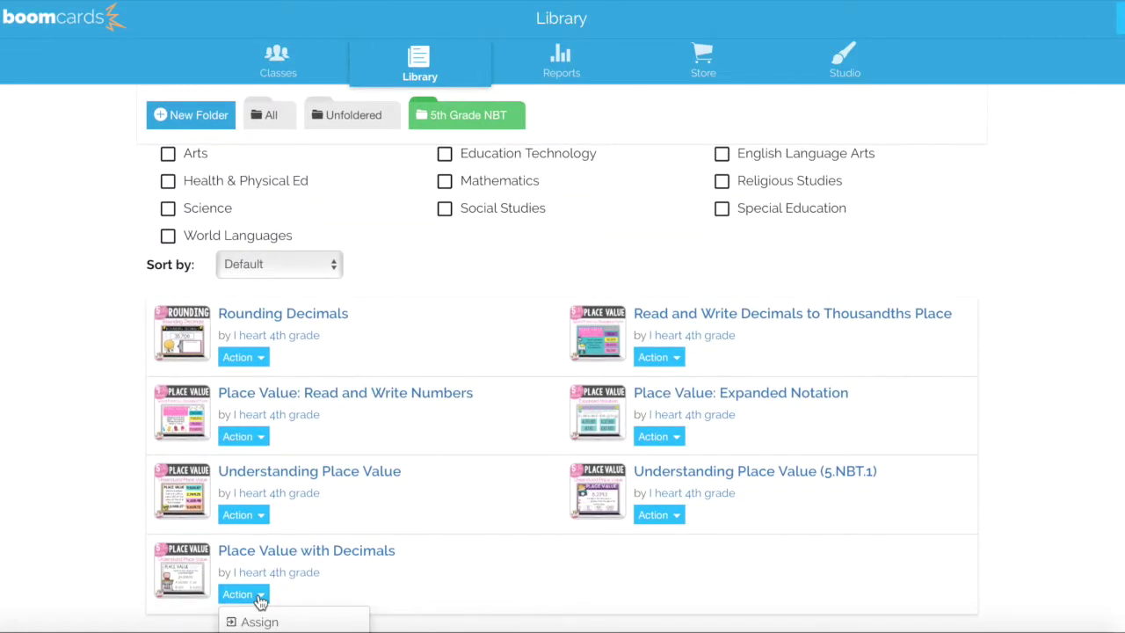
scroll(260, 600, down, 4)
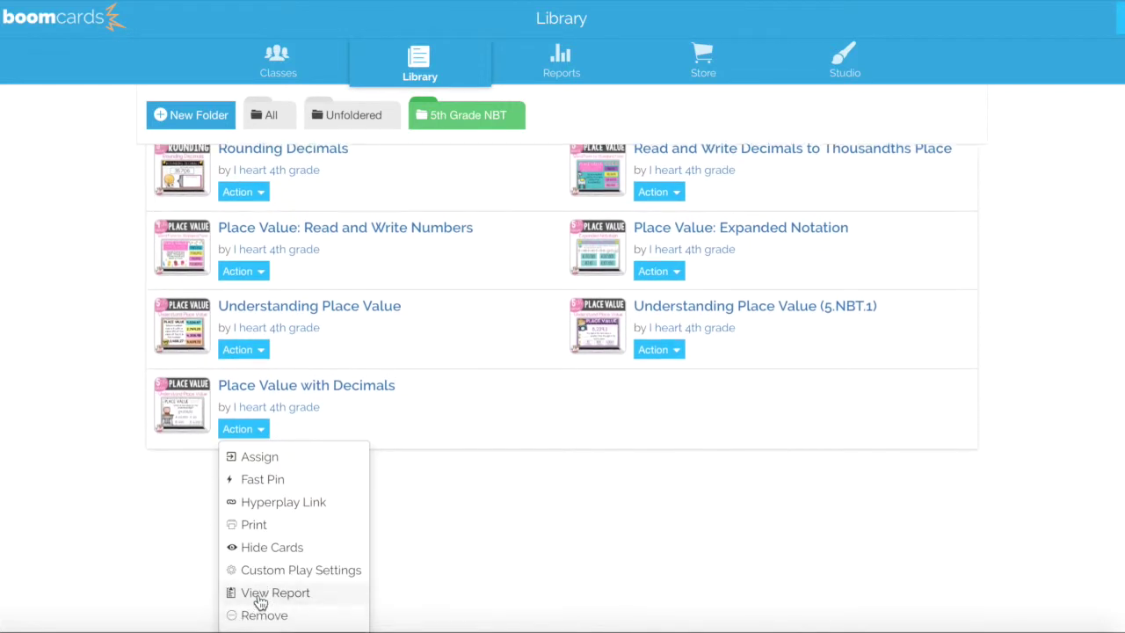
click(295, 594)
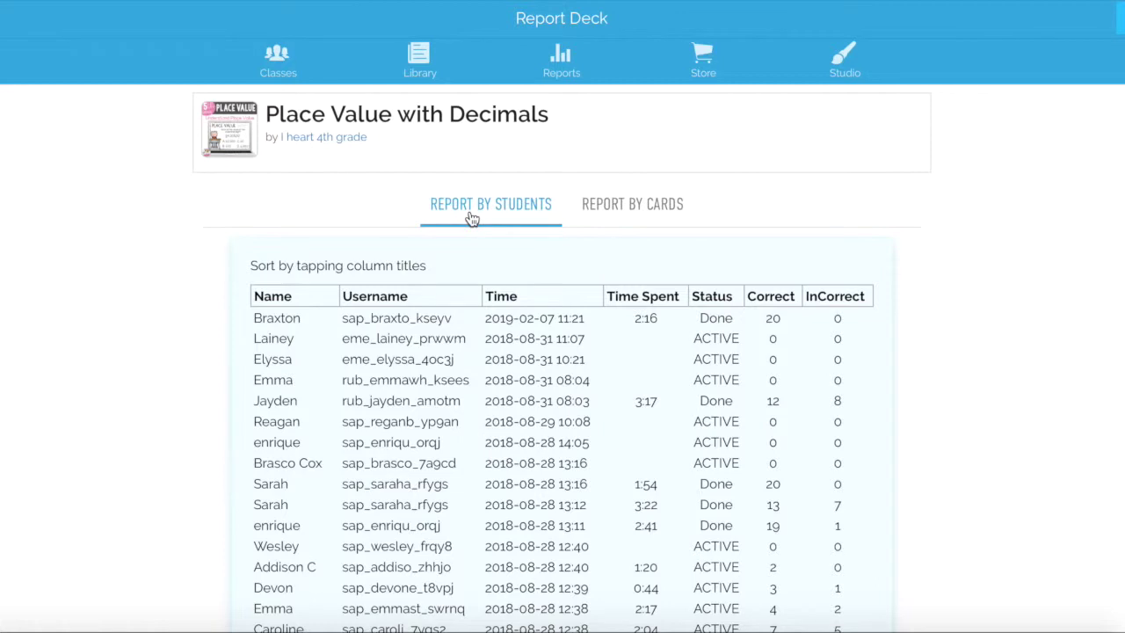
Switch the Place Value with Decimals report to Report By Cards and browse the response histograms
click(634, 210)
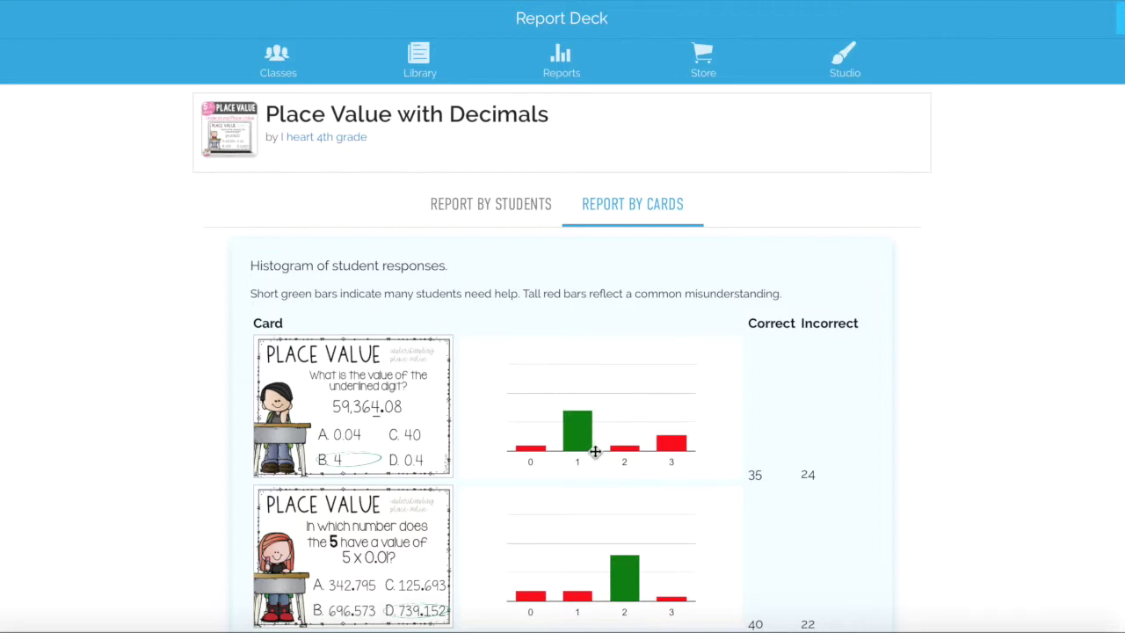
mouse_move(671, 449)
scroll(409, 492, down, 3)
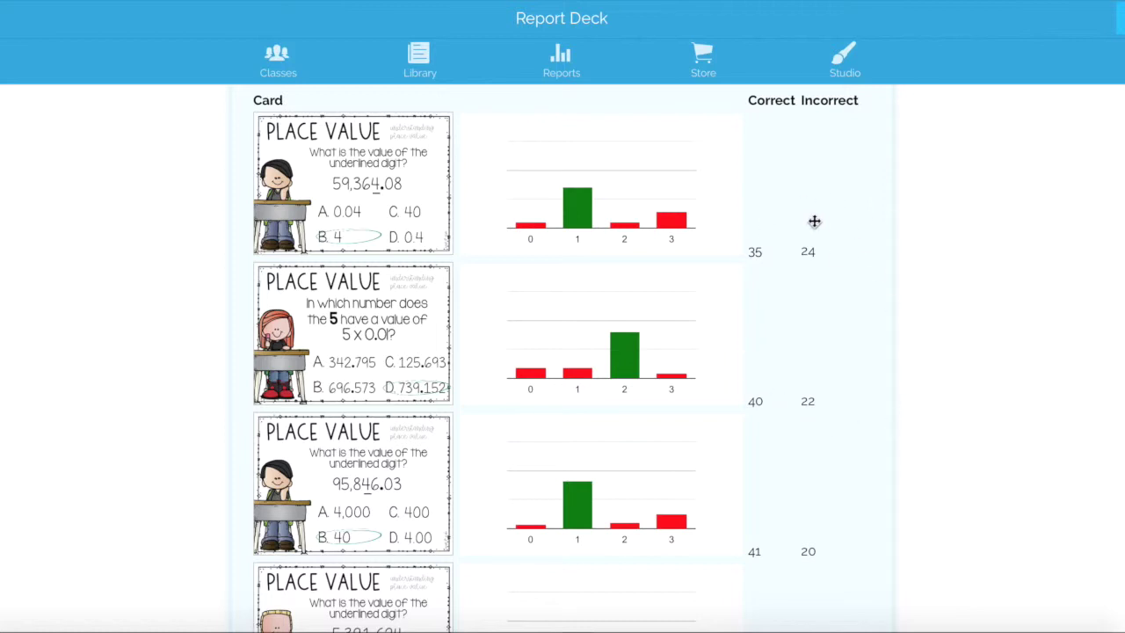
scroll(811, 215, up, 3)
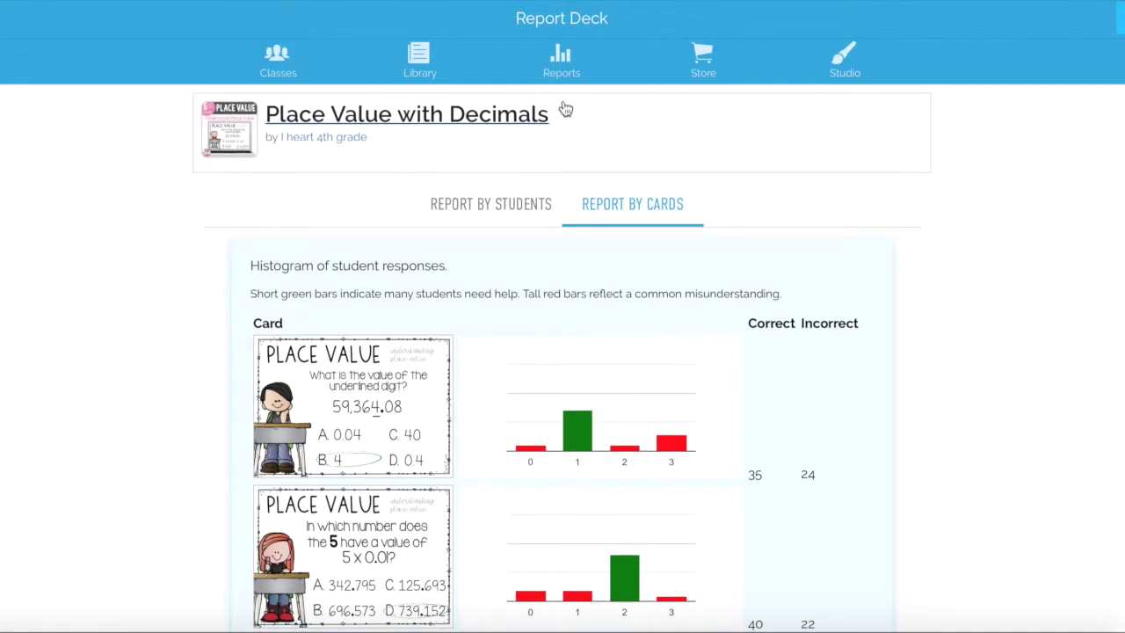
Return to the Library, open the Rounding Decimals actions, then go to the teacher's Classes page
click(420, 61)
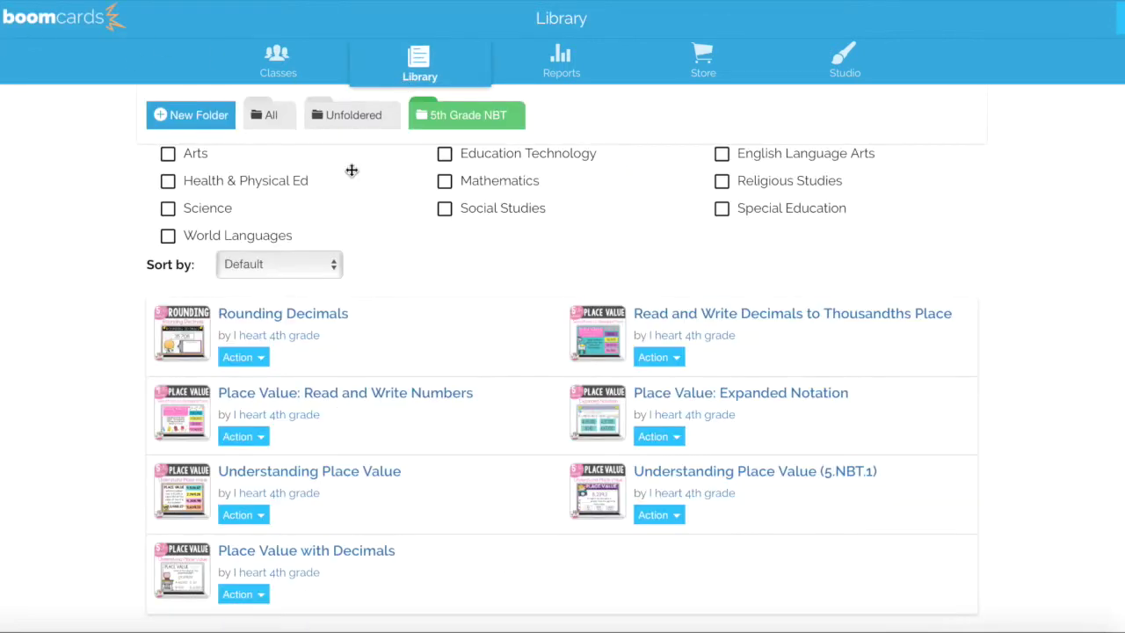
click(263, 361)
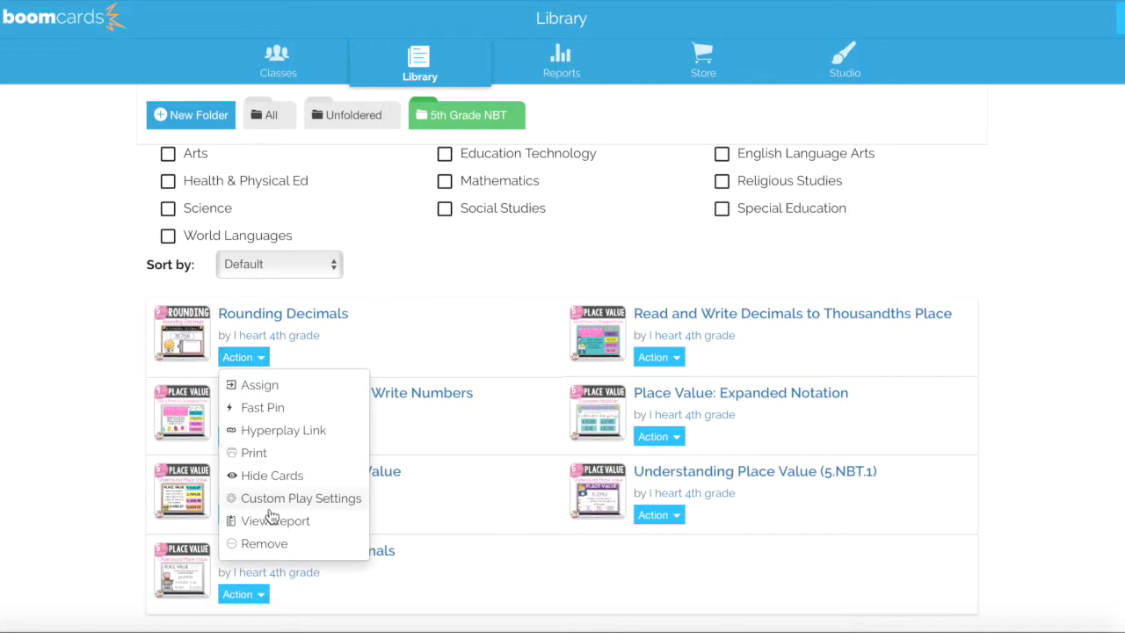
click(279, 58)
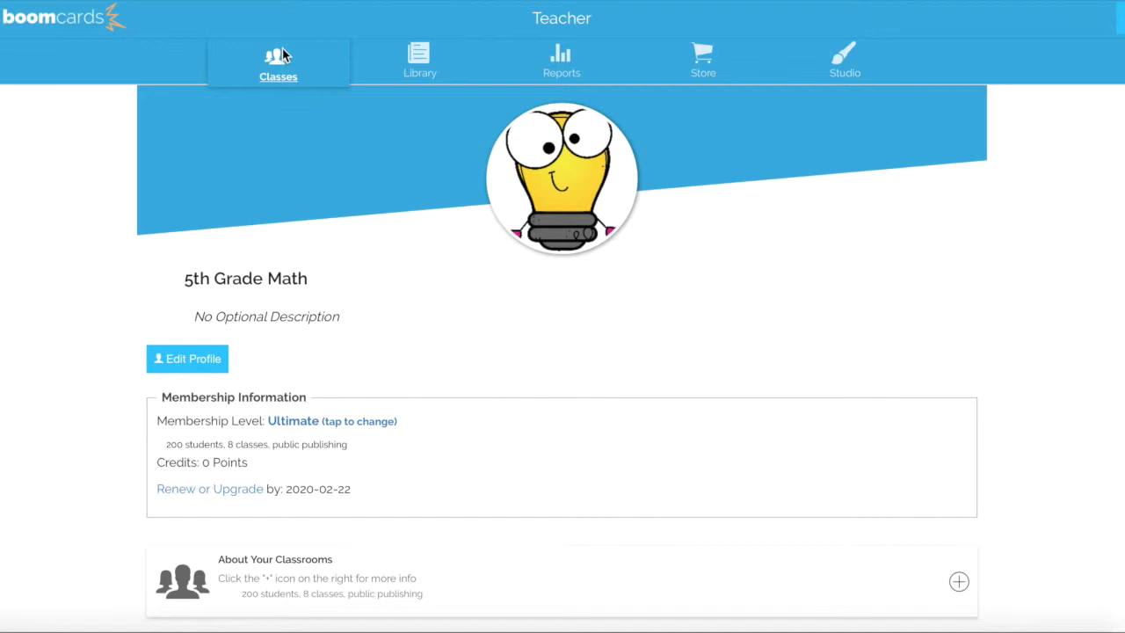
Expand the 2nd Block roster and open the elephant-avatar student's individual Student Report
scroll(550, 316, down, 6)
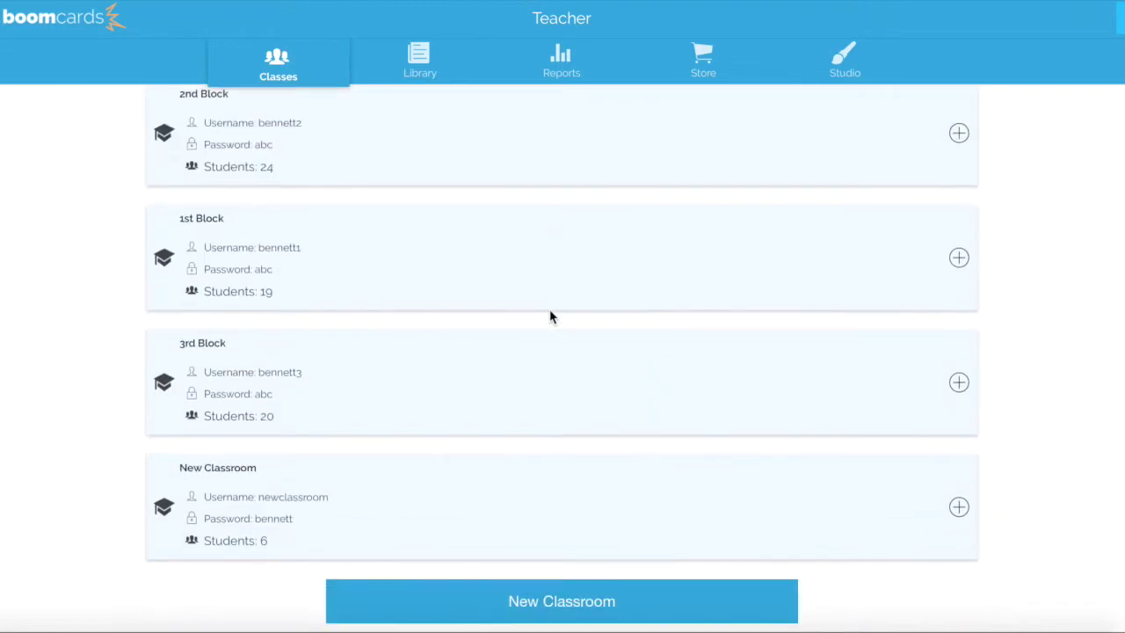
scroll(550, 316, up, 1)
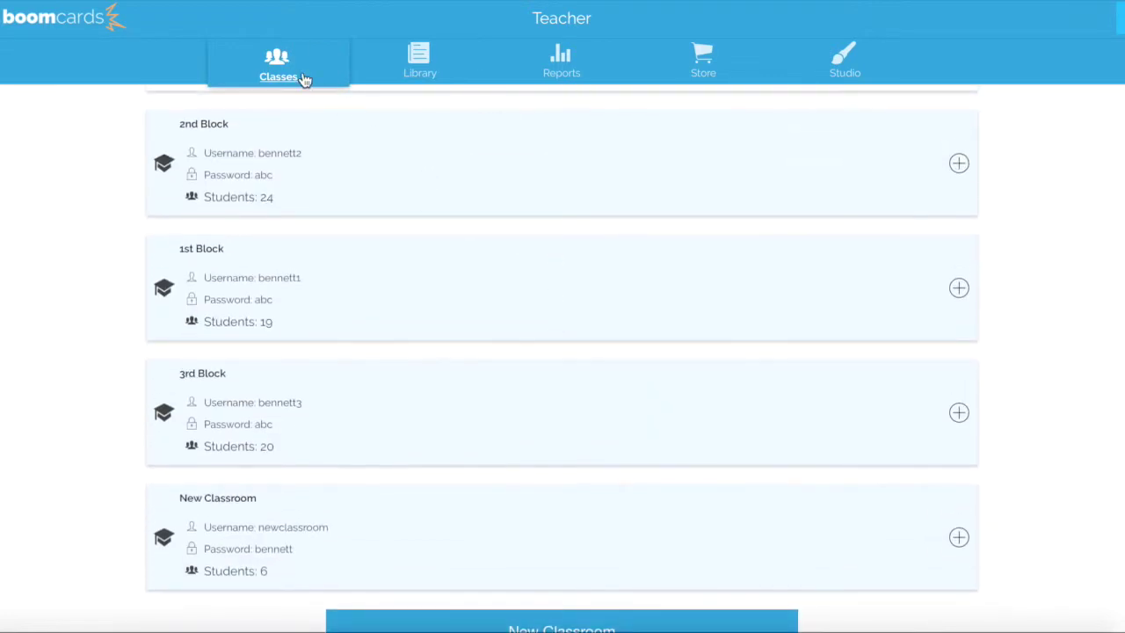
click(957, 164)
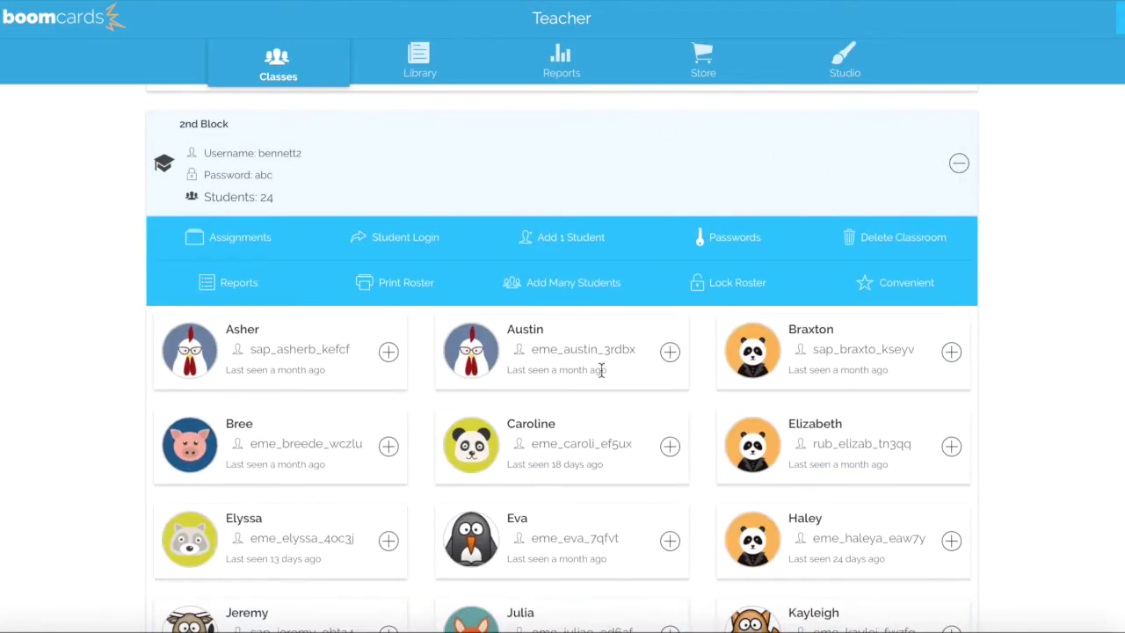
scroll(600, 369, down, 5)
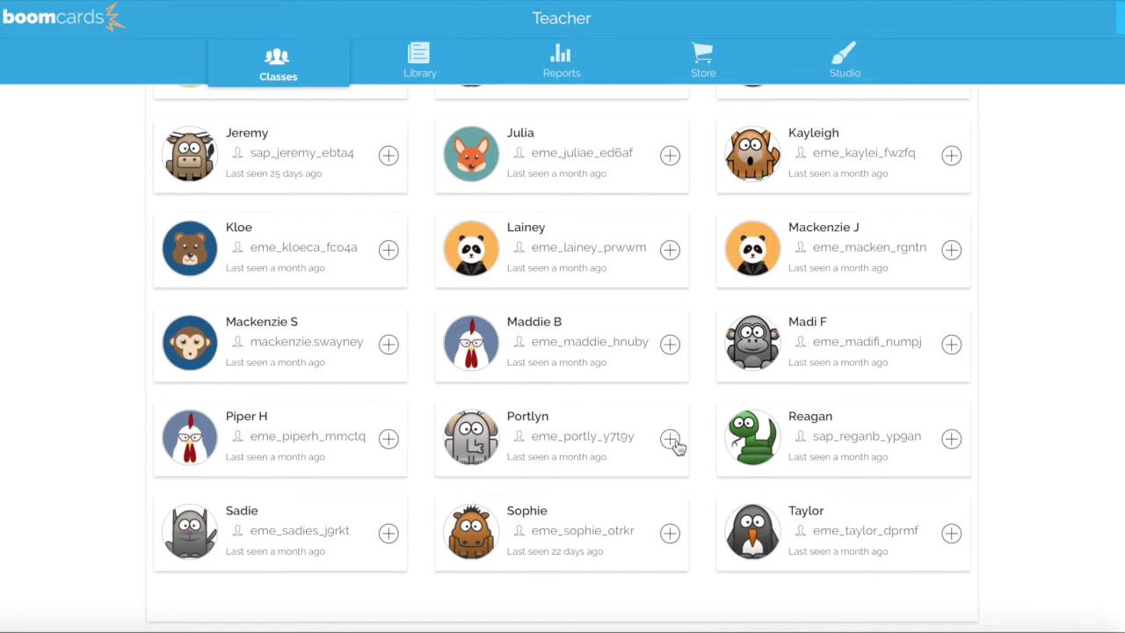
click(671, 441)
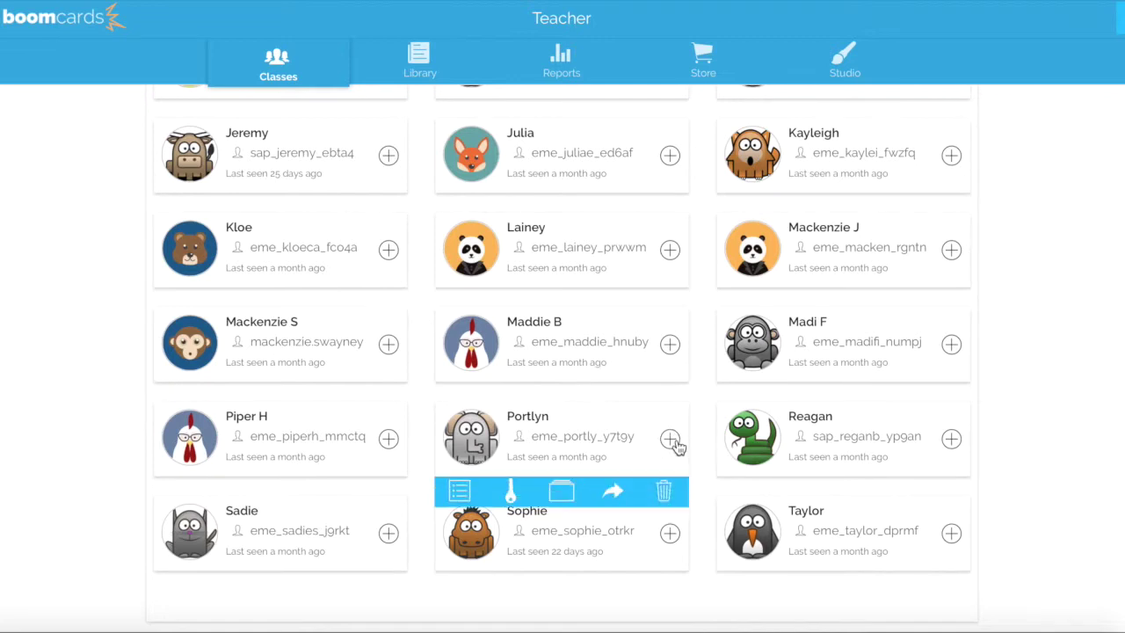
click(463, 505)
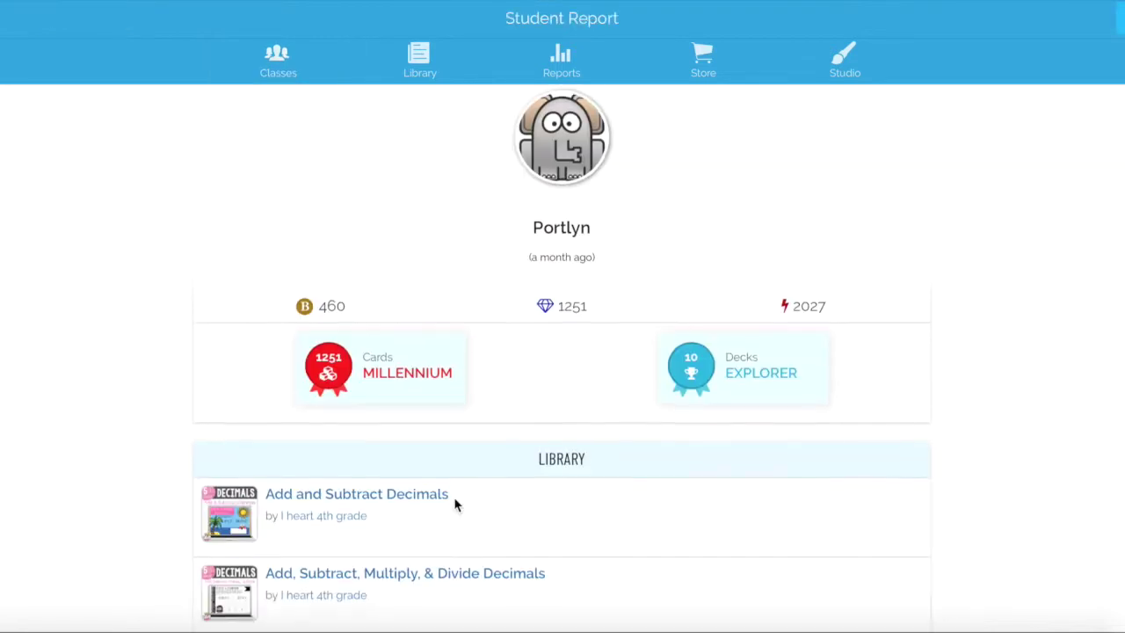
Scroll the student's library and open the Place Value Mixed Review deck status showing 88% accuracy
scroll(455, 503, down, 3)
scroll(454, 505, down, 5)
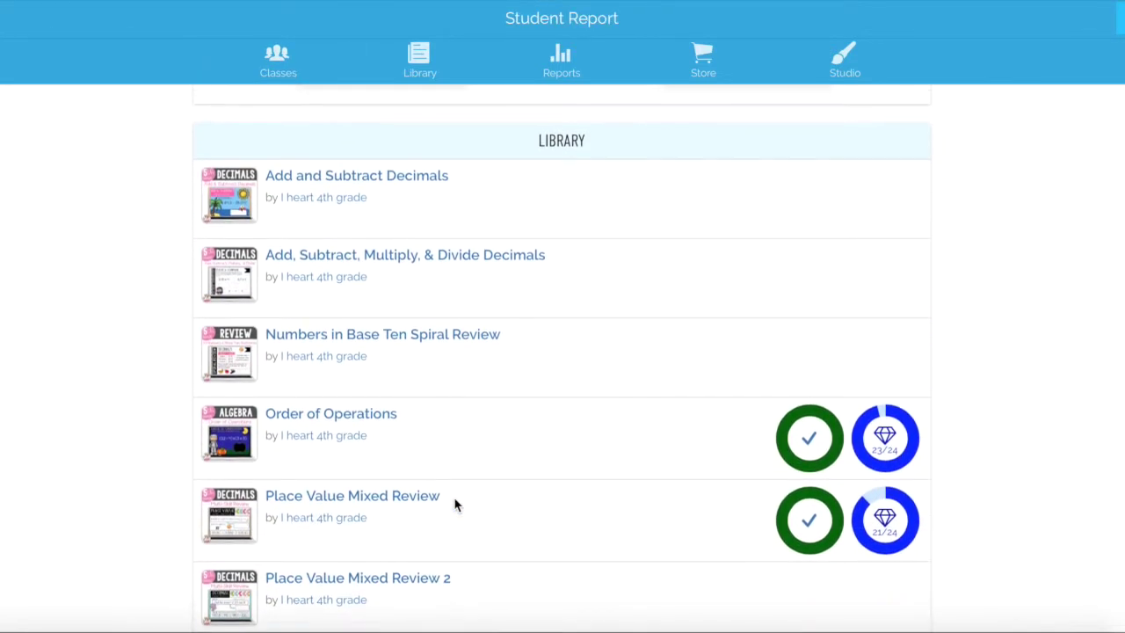
scroll(456, 503, down, 1)
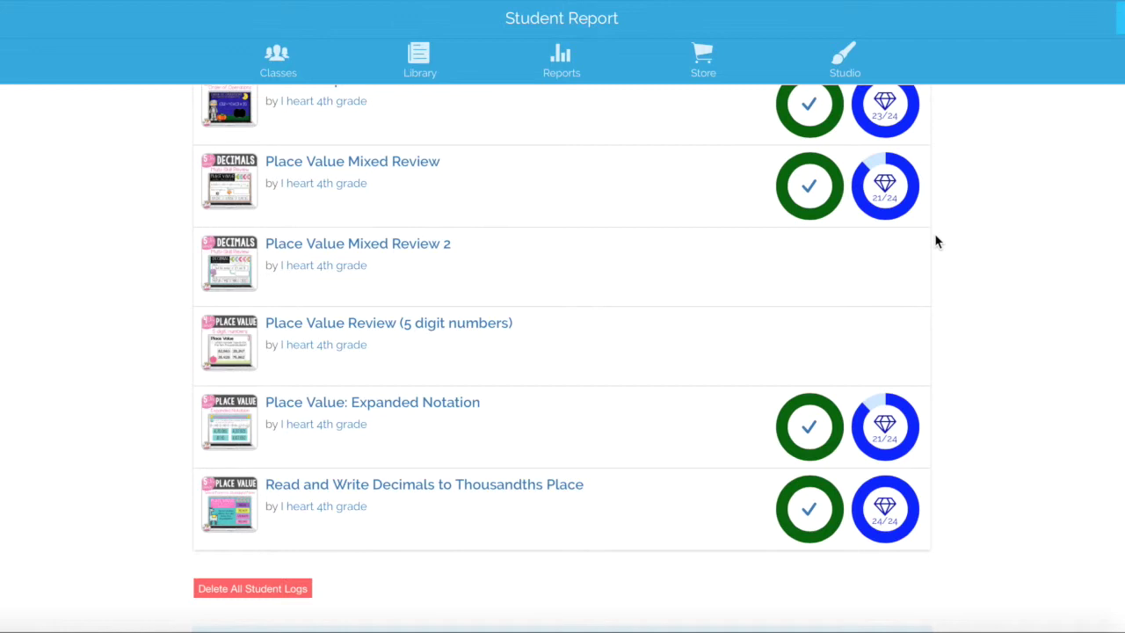
click(882, 199)
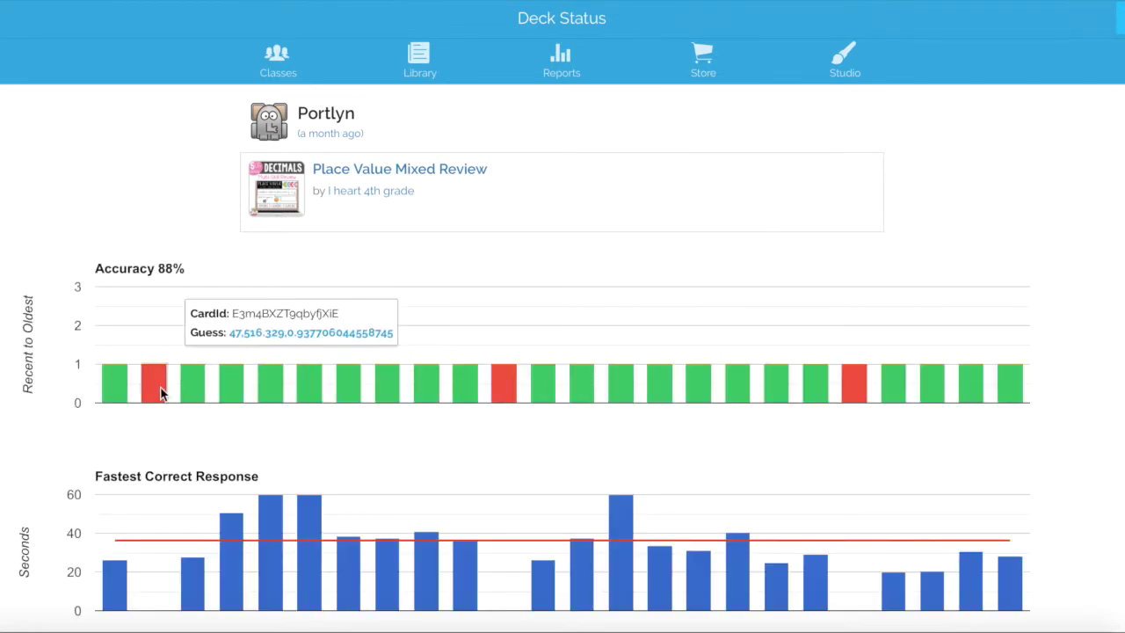
Review the Place Value Mixed Review accuracy bars and log, then return to the student's report
mouse_move(858, 379)
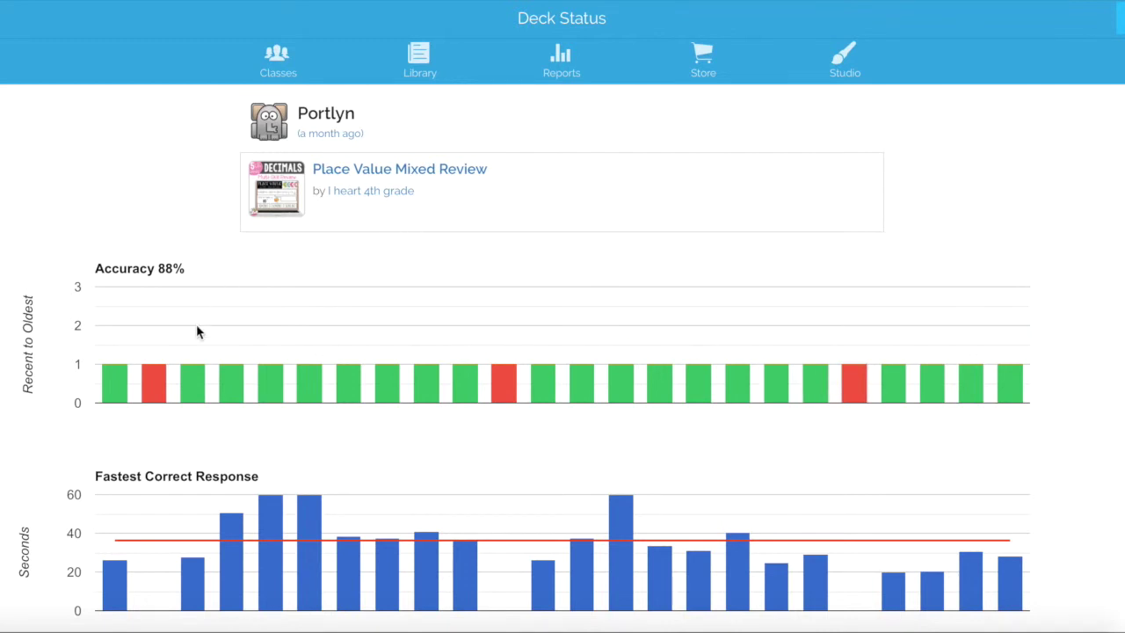
scroll(197, 331, down, 3)
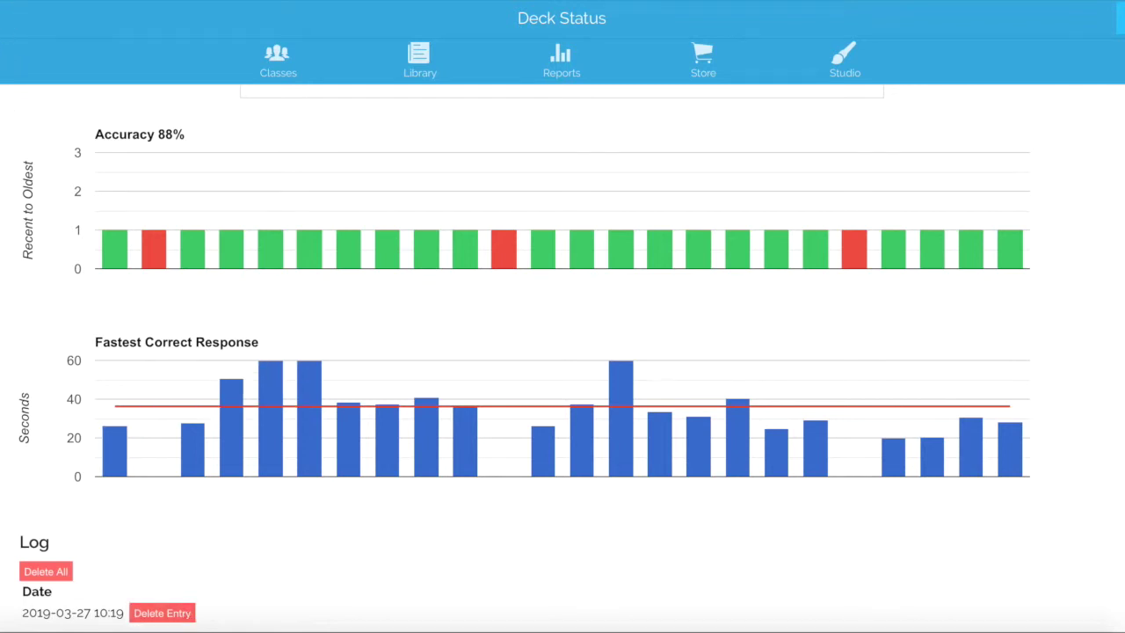
key(alt+Left)
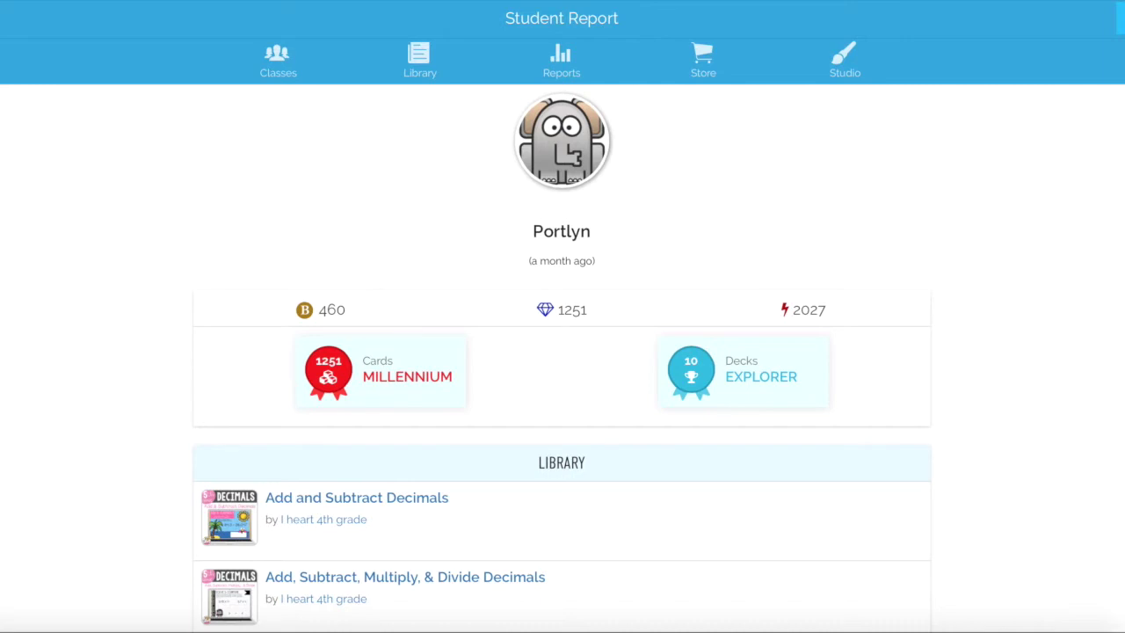
Check the class score table, view actions for Place Value: Read and Write Numbers, then go to Classes
click(564, 68)
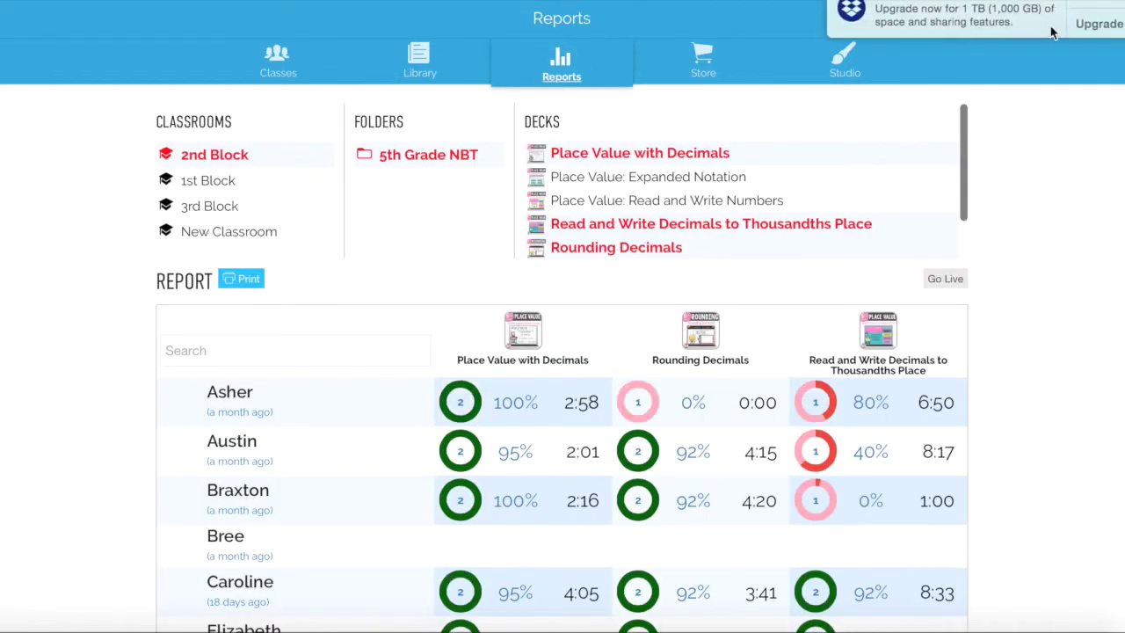
scroll(751, 280, down, 2)
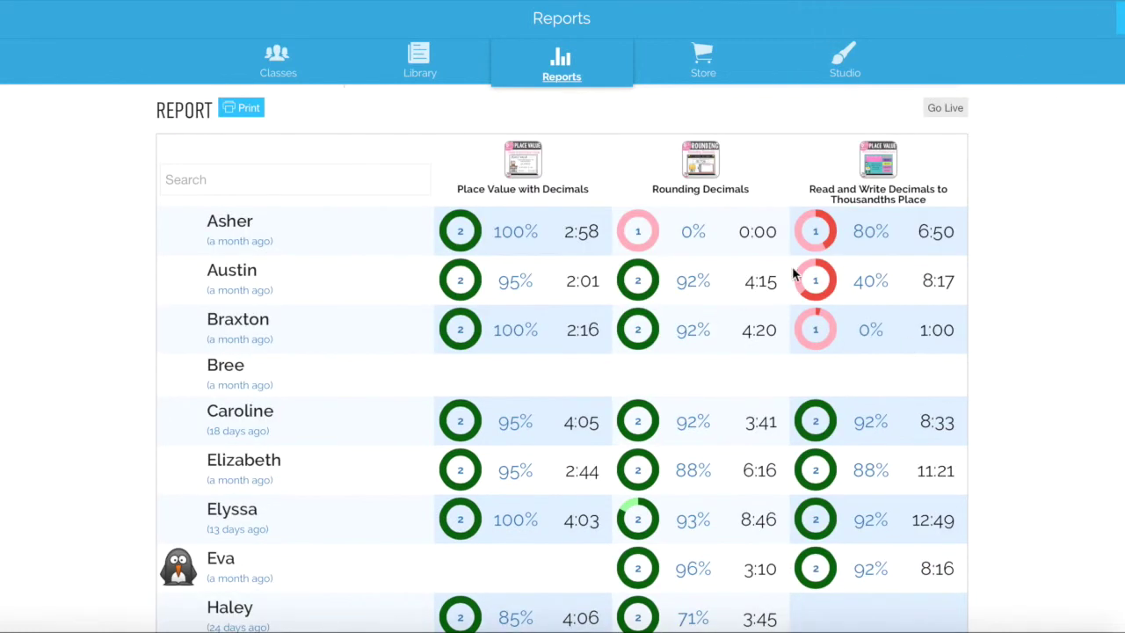
click(420, 58)
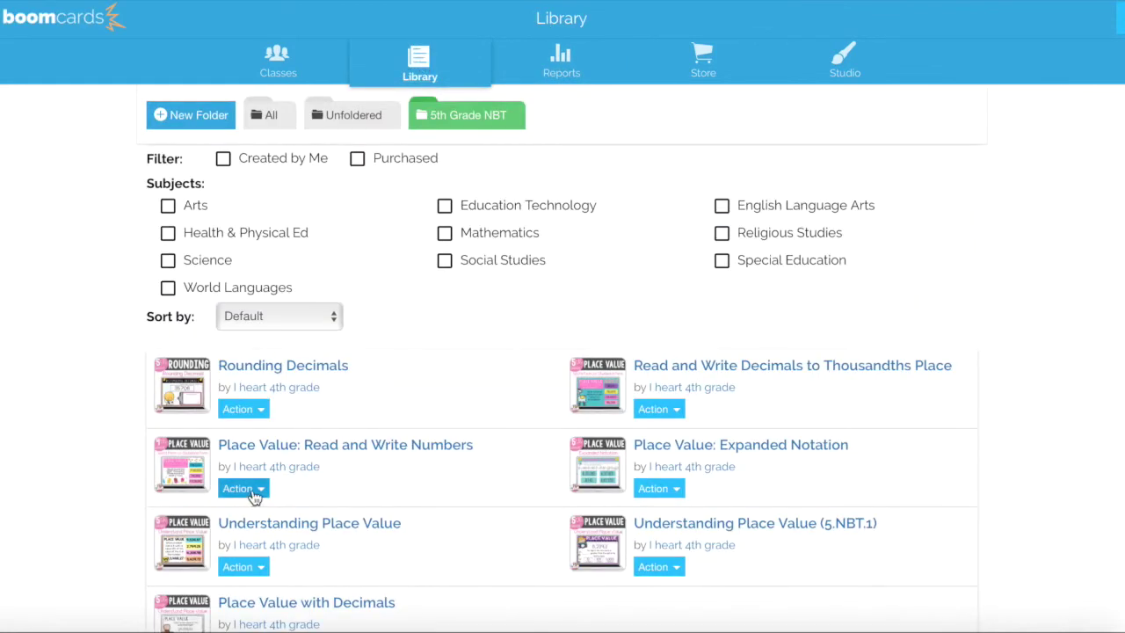
click(253, 490)
scroll(266, 545, down, 1)
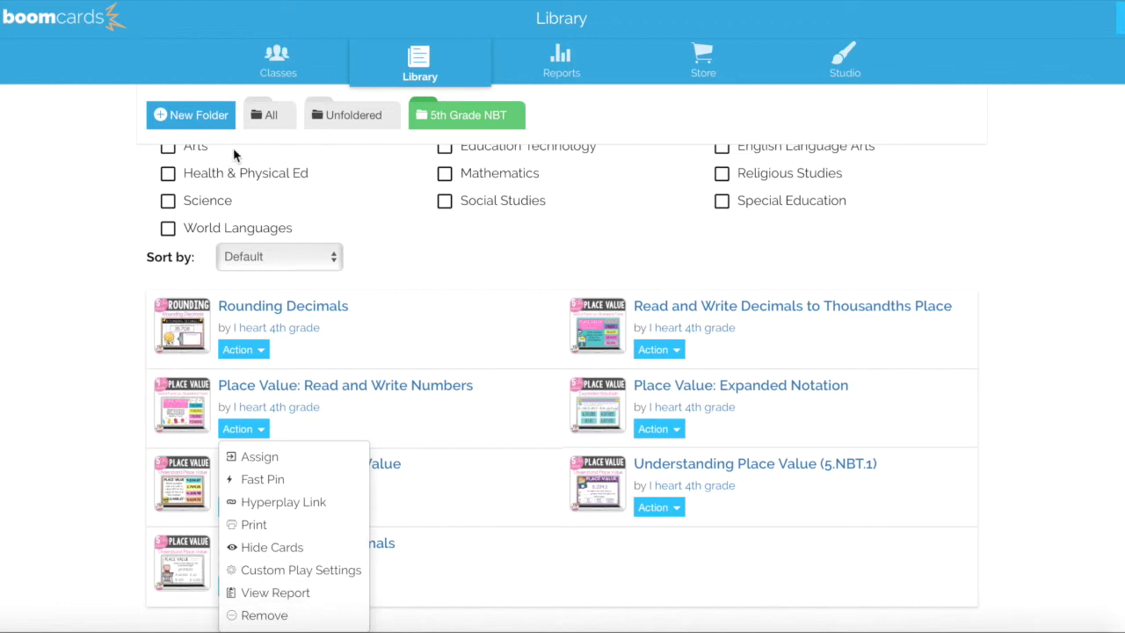
click(277, 58)
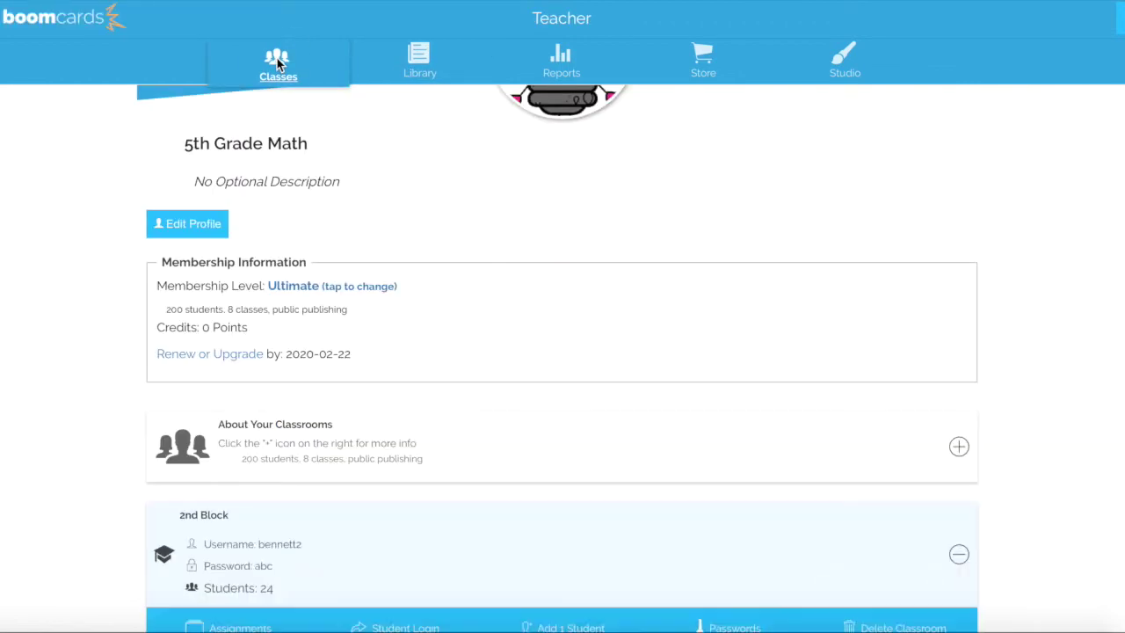
Open the elephant-avatar student's individual report from the 2nd Block roster
scroll(650, 281, down, 4)
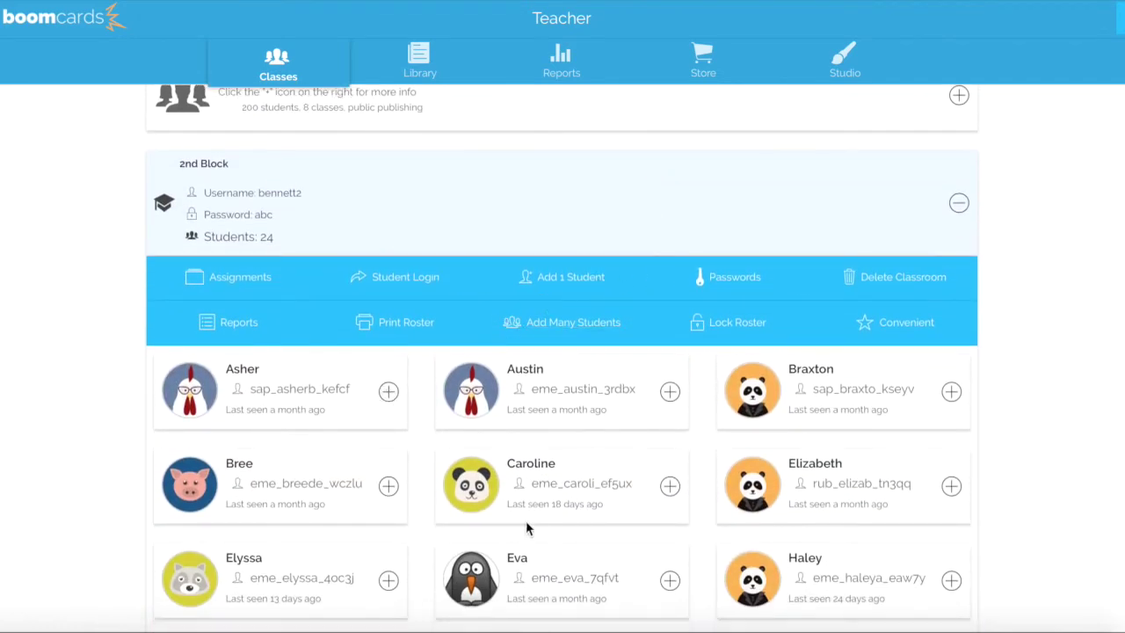
scroll(518, 523, down, 5)
click(669, 528)
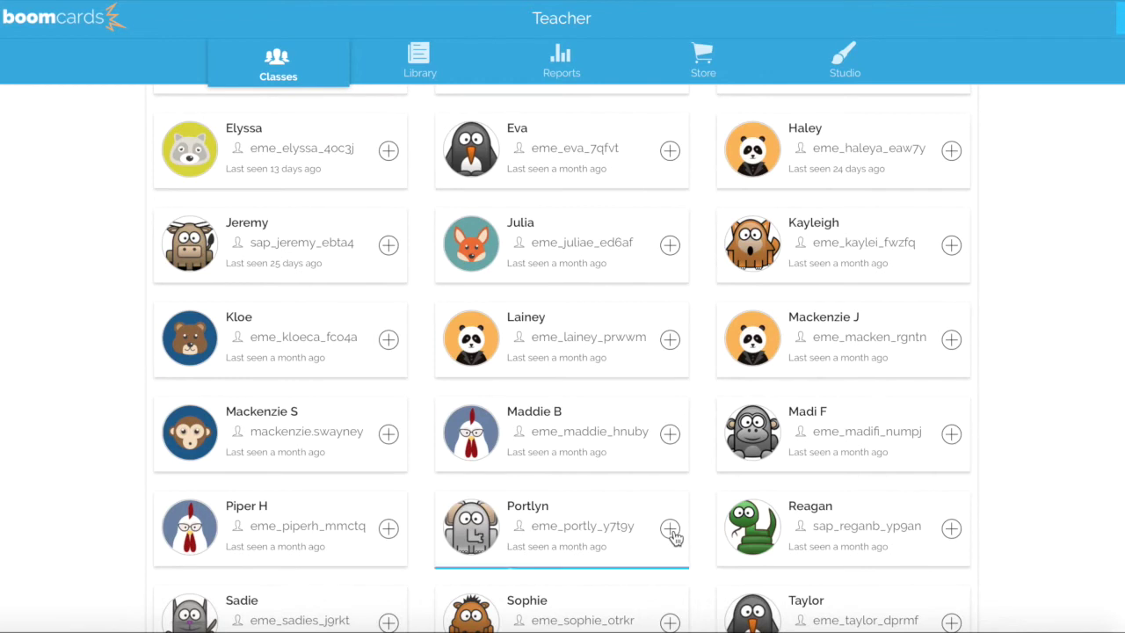
click(454, 586)
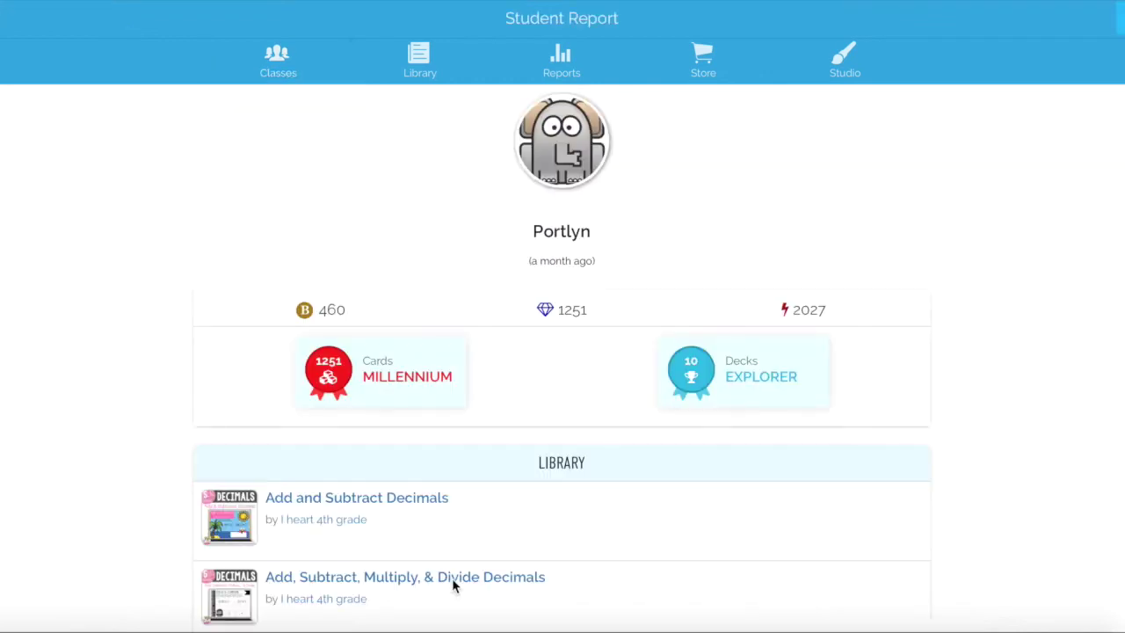